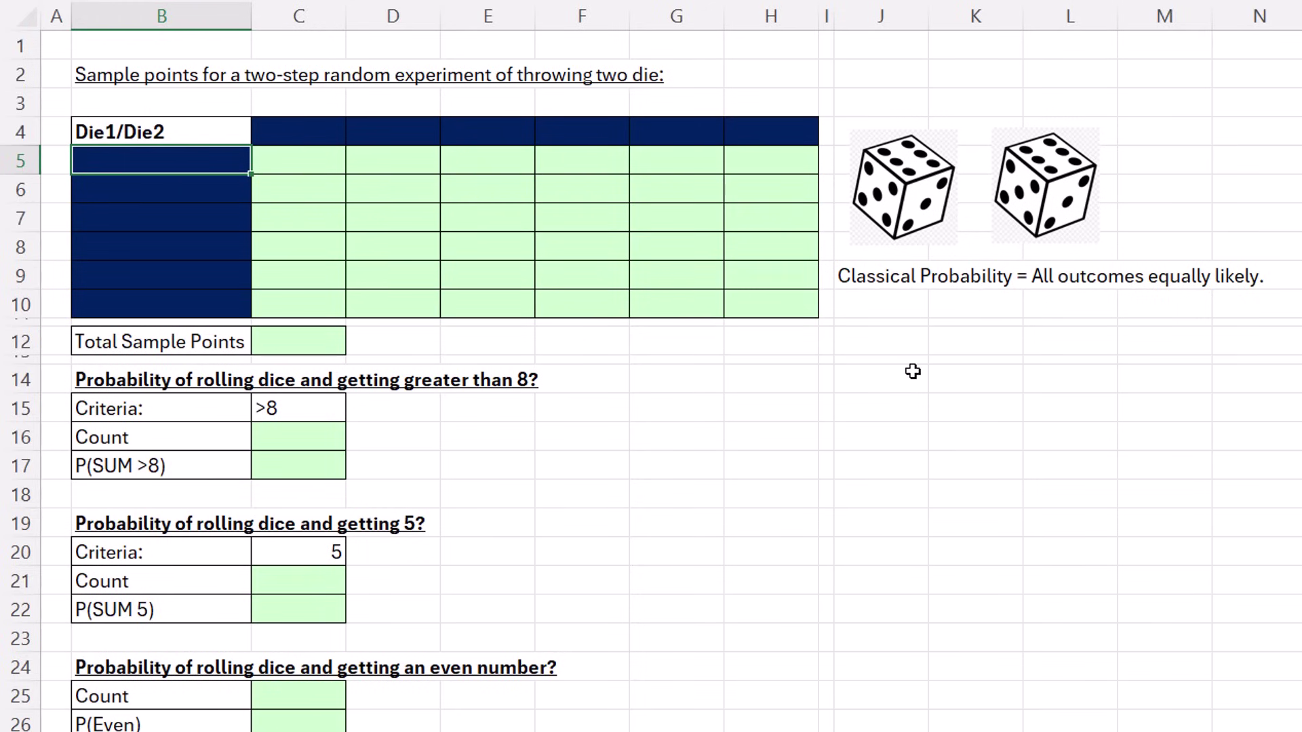
# Step: Fill the Die1 row headers downward from B5 with the numbers 1 to 6 using =SEQUENCE(6)
pyautogui.write('=seq')
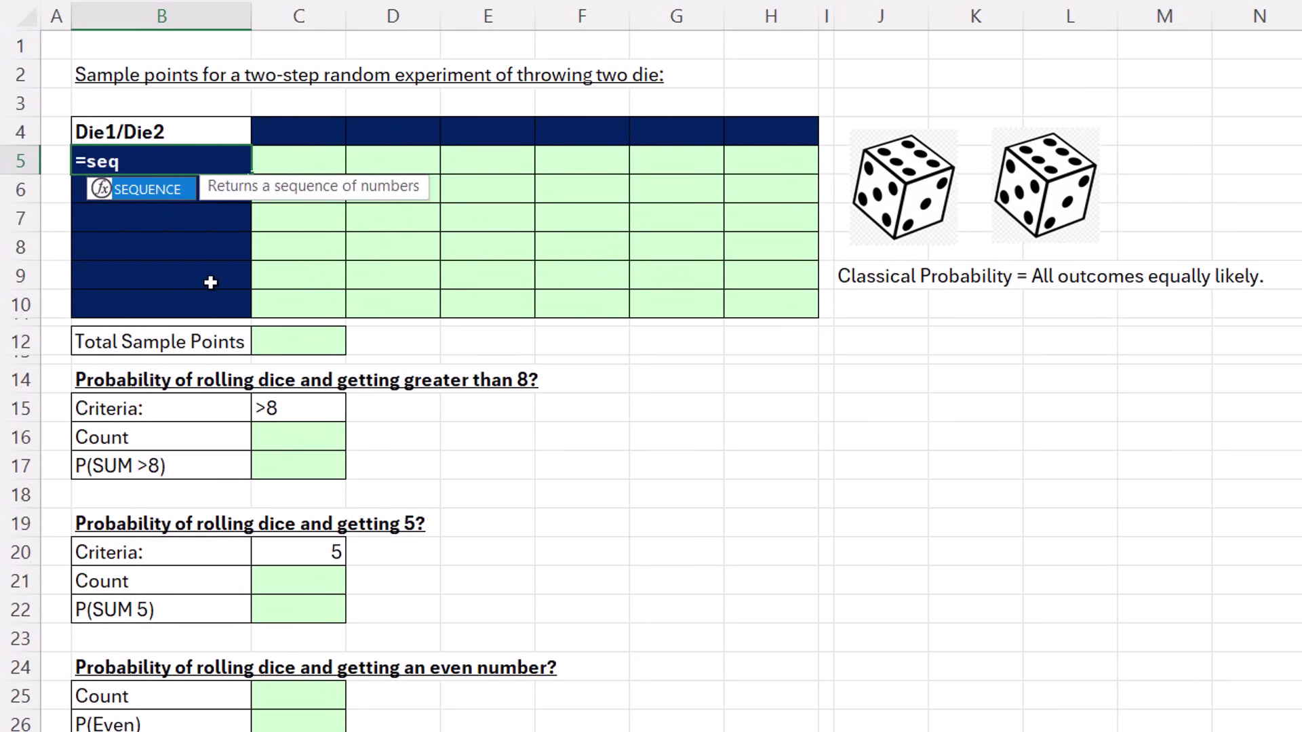
pyautogui.press('Tab')
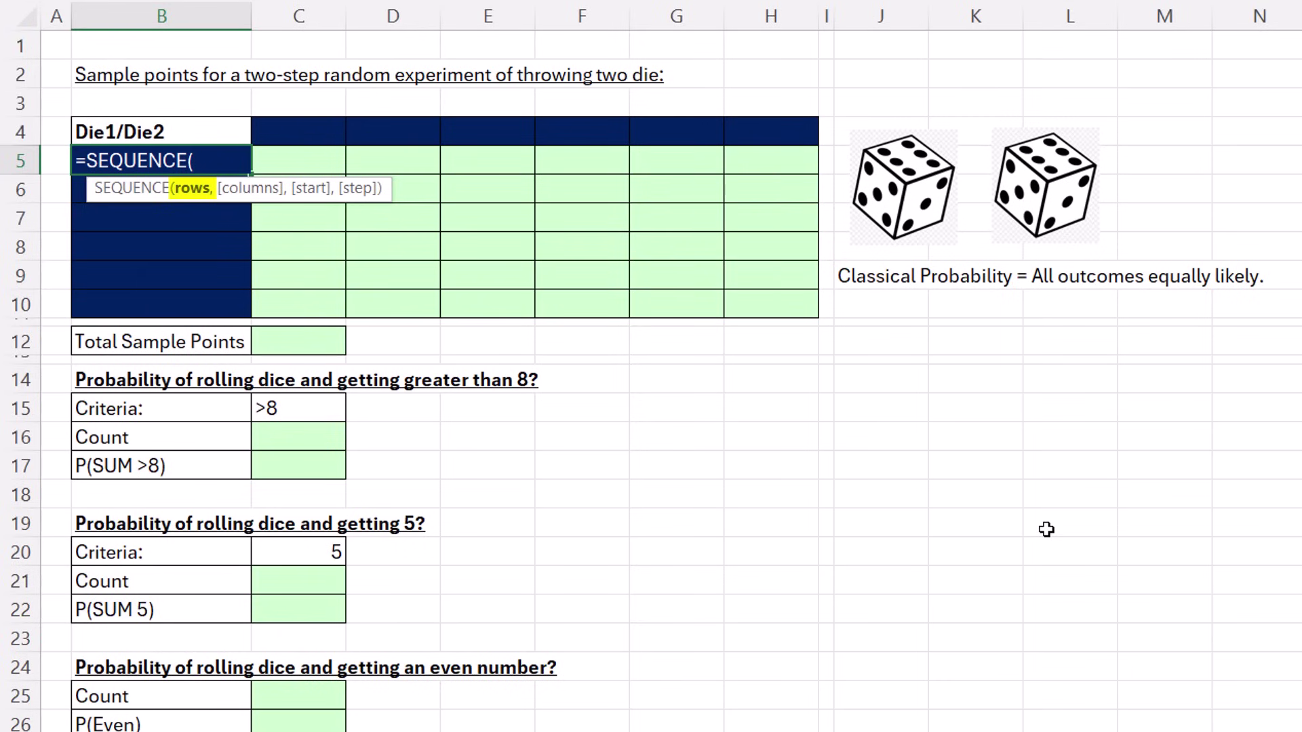
pyautogui.write('6')
pyautogui.hotkey('ctrl', 'Return')
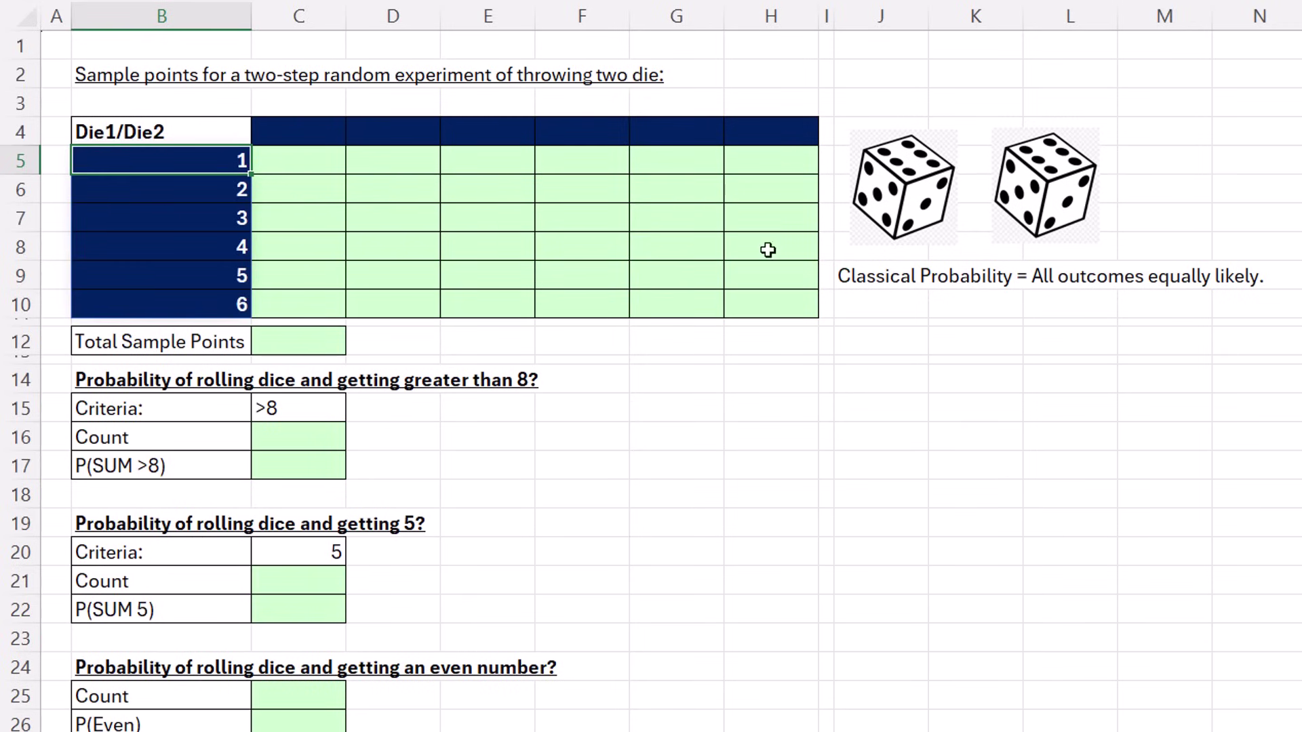
# Step: Fill the Die2 column headers across from C4 with the numbers 1 to 6 using =SEQUENCE(,6)
pyautogui.click(303, 122)
pyautogui.write('=')
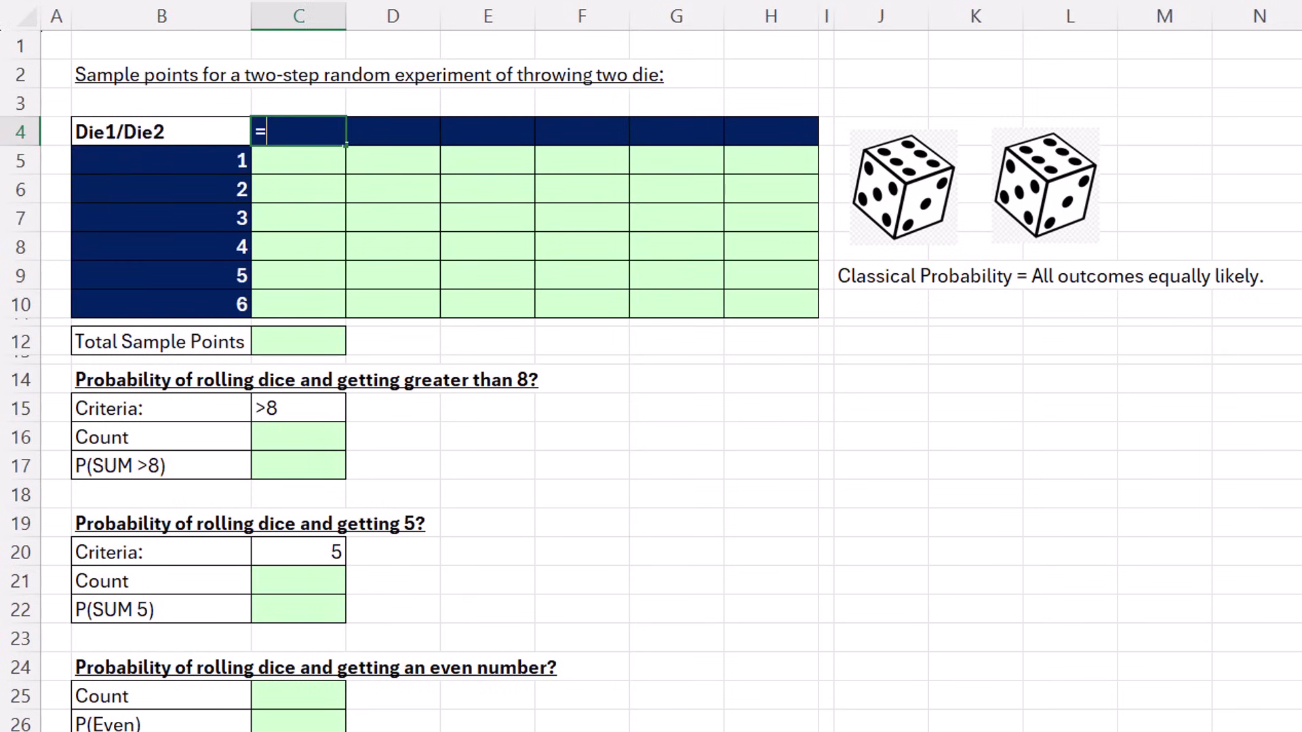
pyautogui.write('seq')
pyautogui.press('Tab')
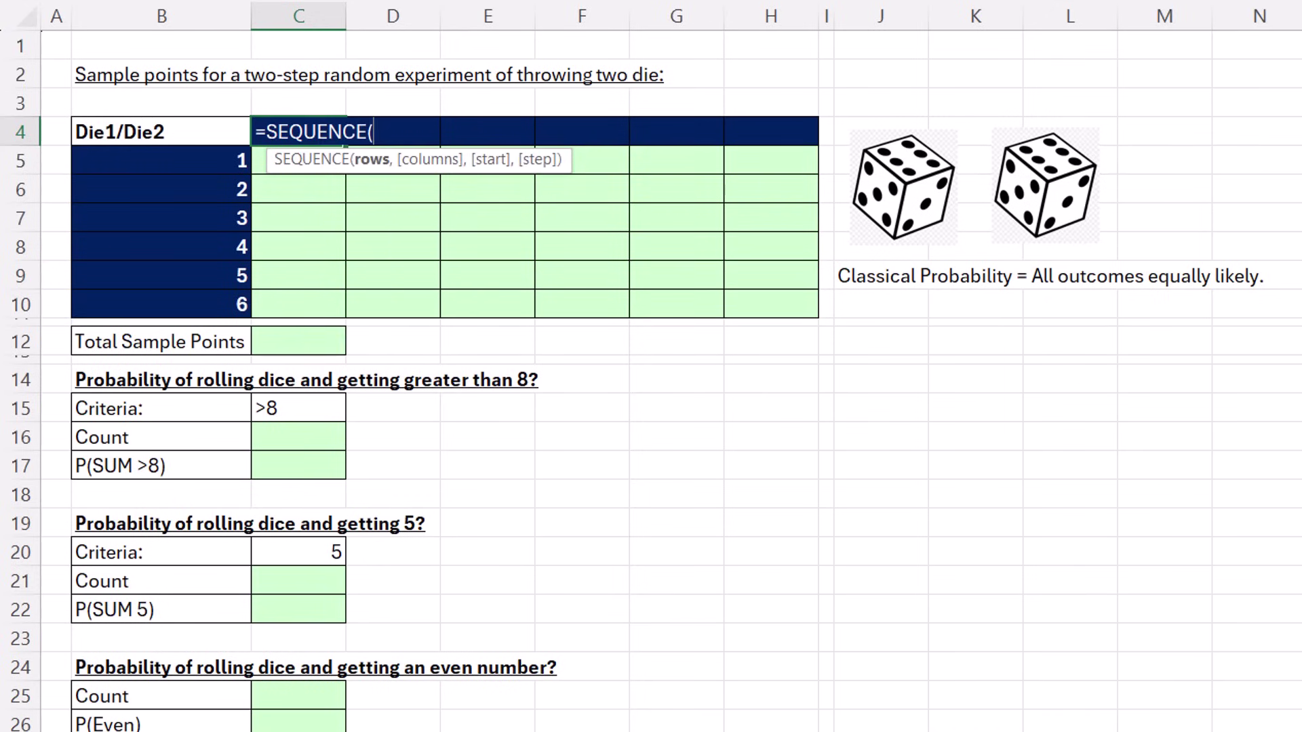
pyautogui.write(',6')
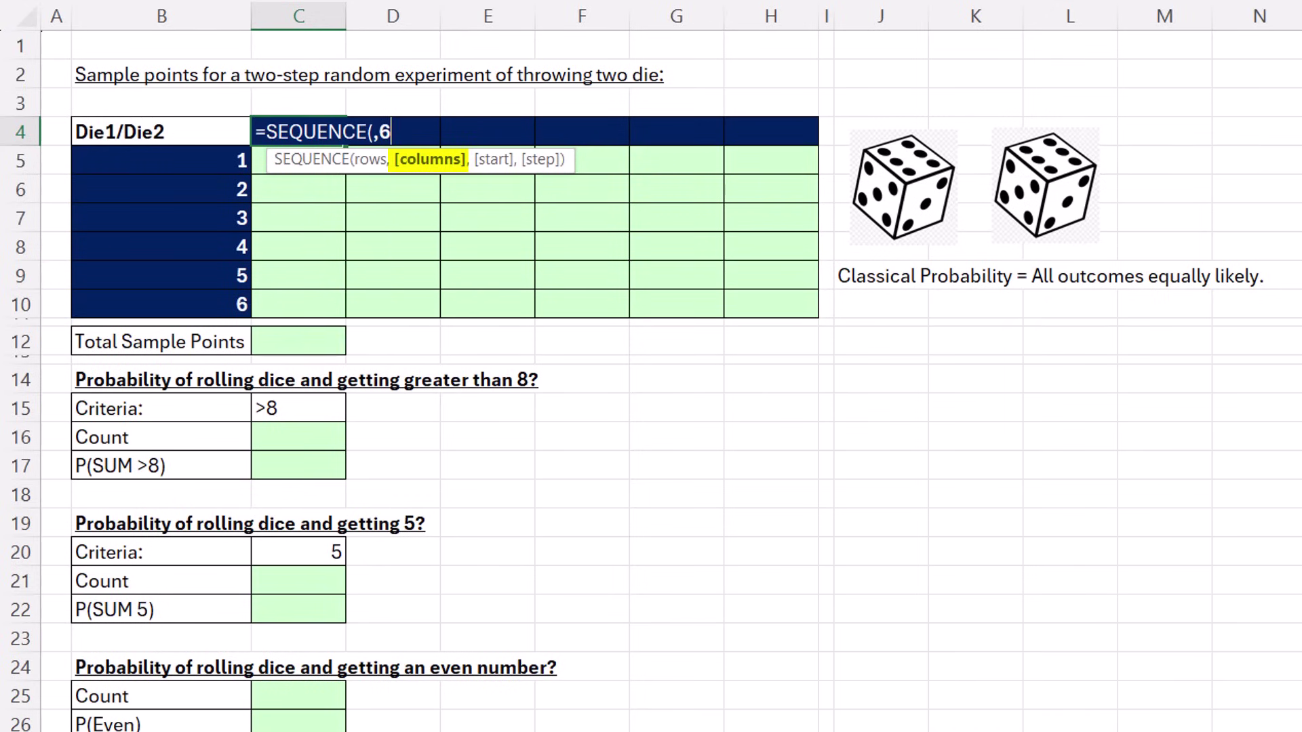
pyautogui.press('Return')
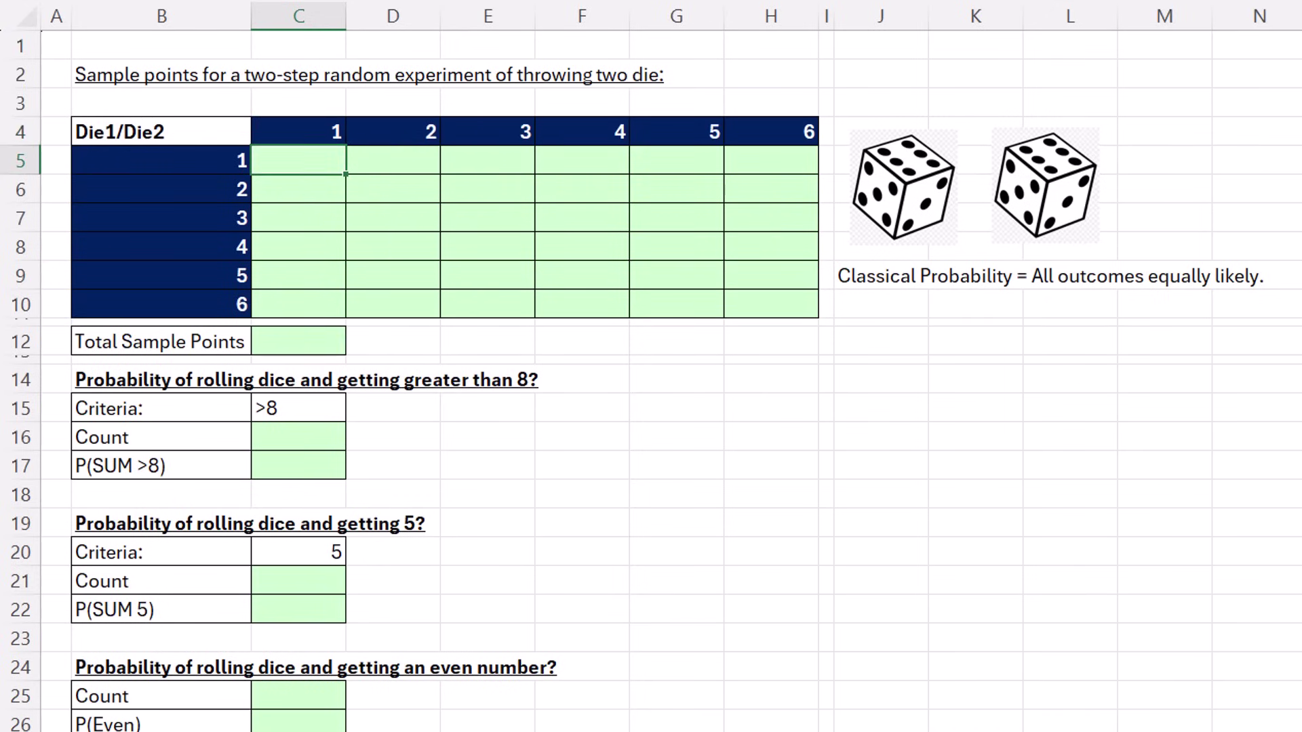
# Step: Fill the sample-point grid with the sums of both dice by entering the spilled-range formula =B5#+C4# in C5
pyautogui.write('=')
pyautogui.moveTo(182, 171); pyautogui.dragTo(210, 311)
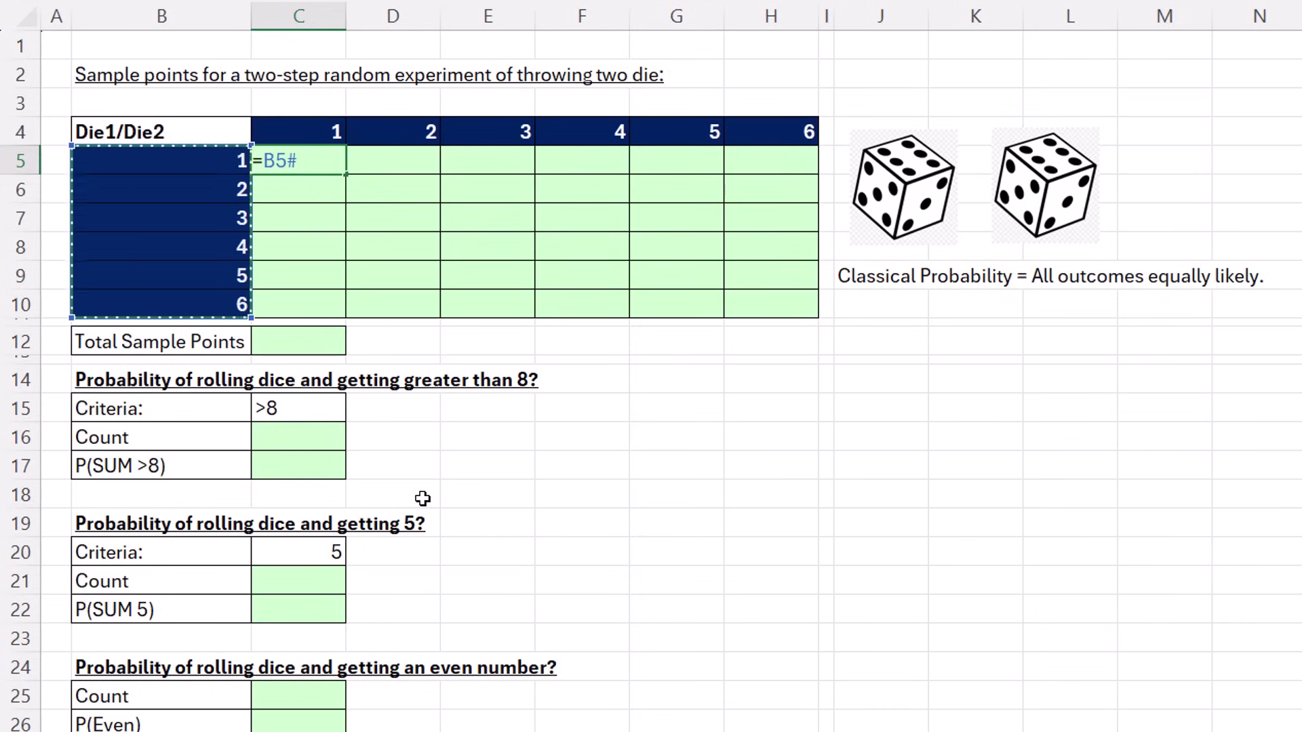
pyautogui.write('+')
pyautogui.press('Up')
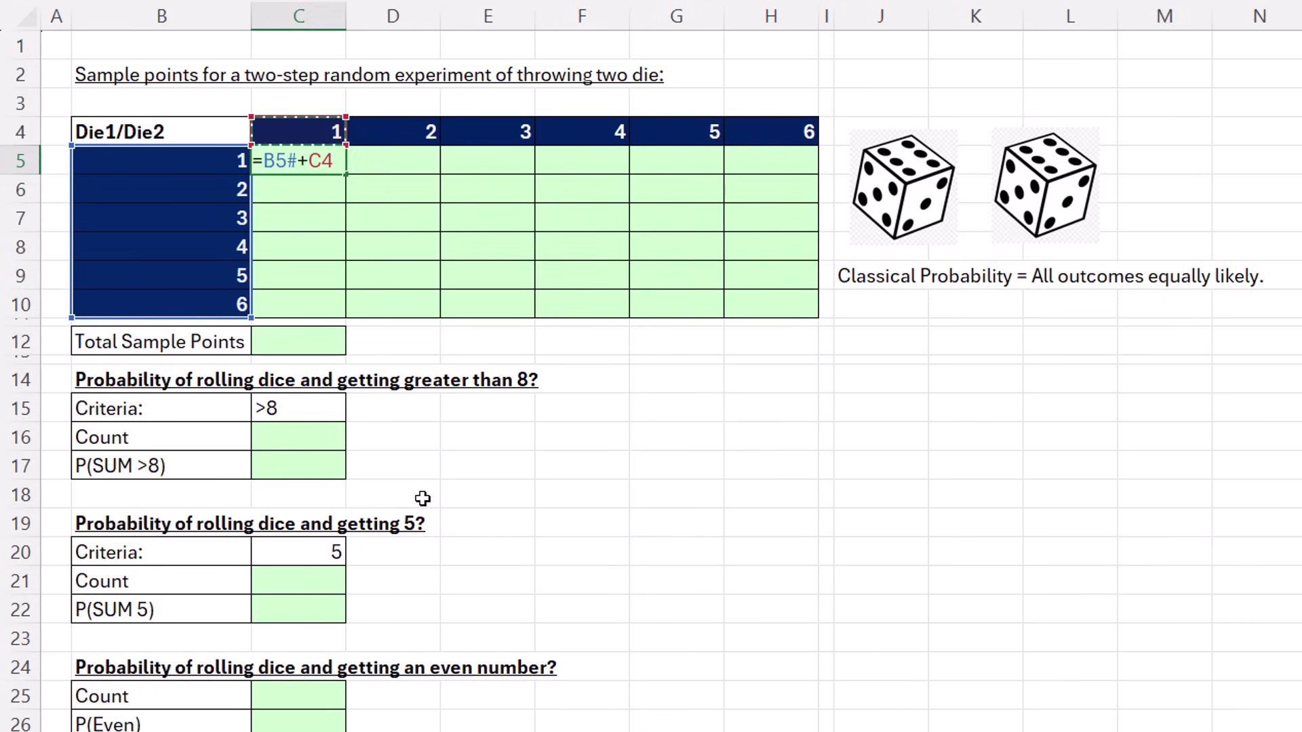
pyautogui.write('#')
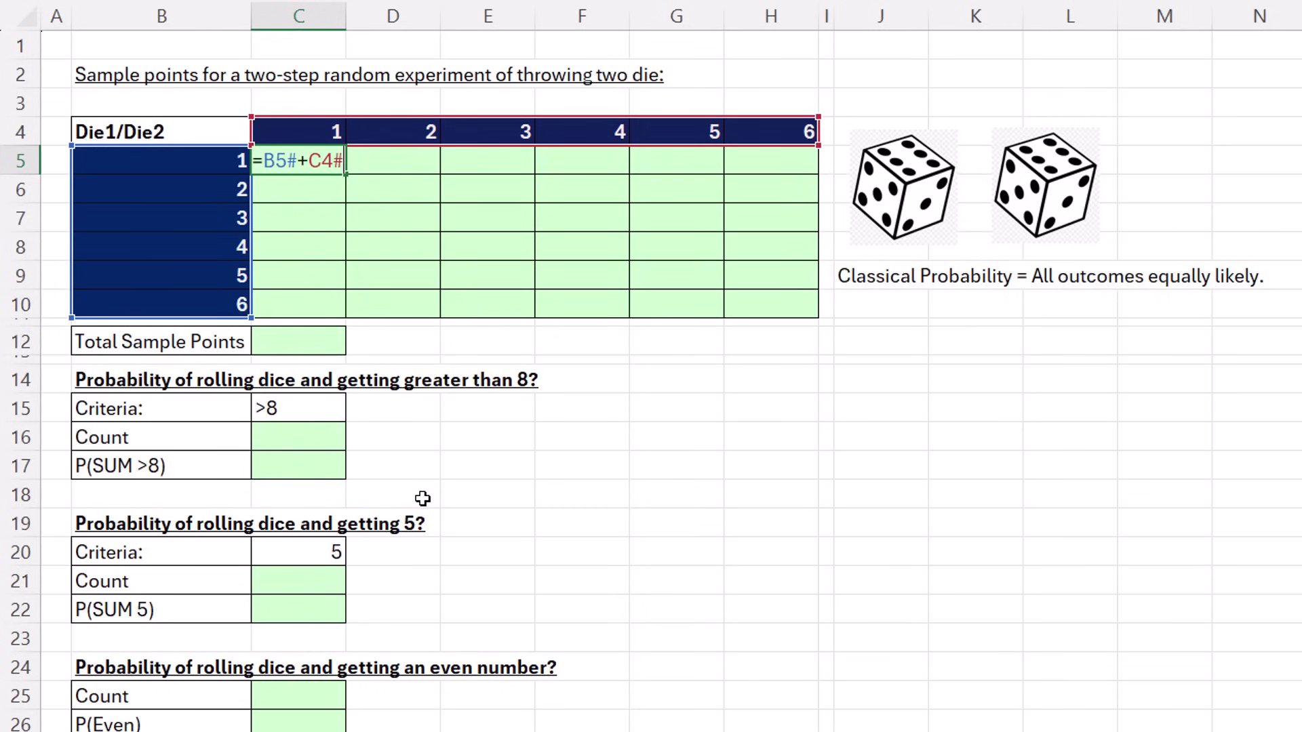
pyautogui.hotkey('ctrl', 'Return')
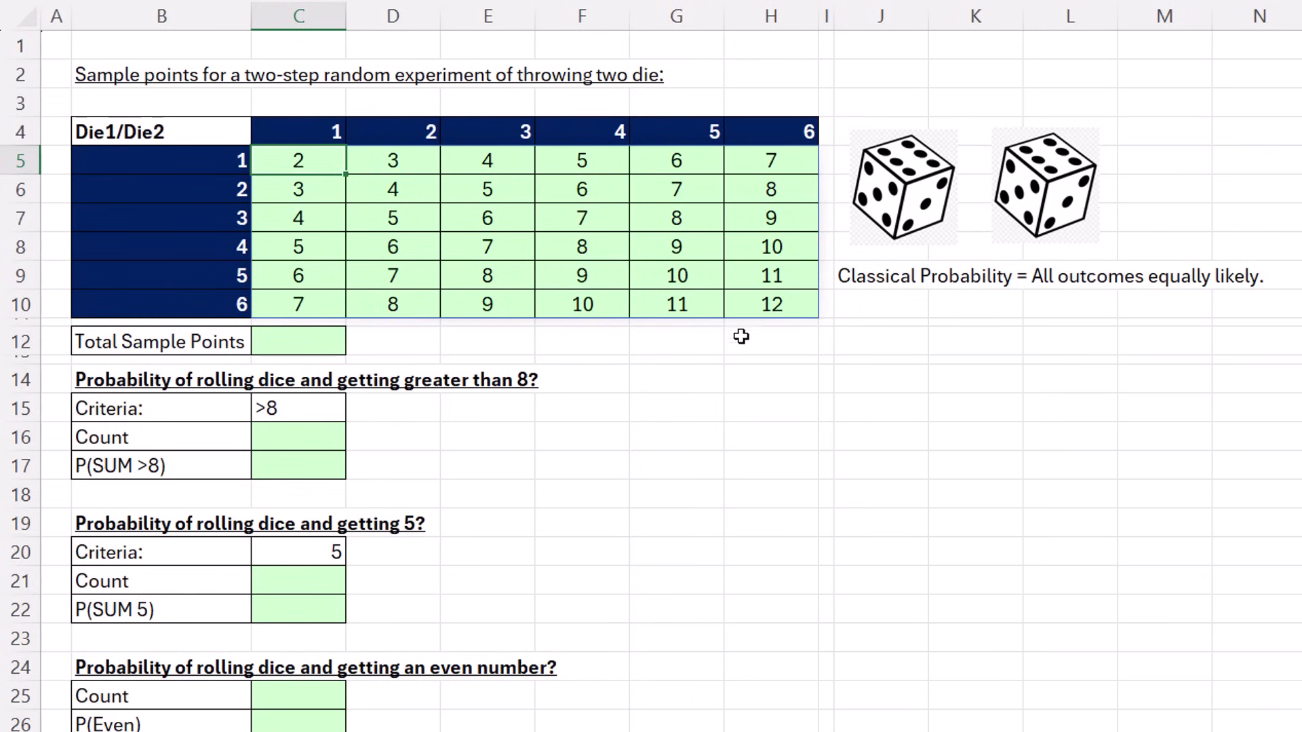
# Step: Calculate Total Sample Points in C12 by counting the whole grid of dice sums with COUNT on C5#
pyautogui.click(770, 307)
pyautogui.click(285, 341)
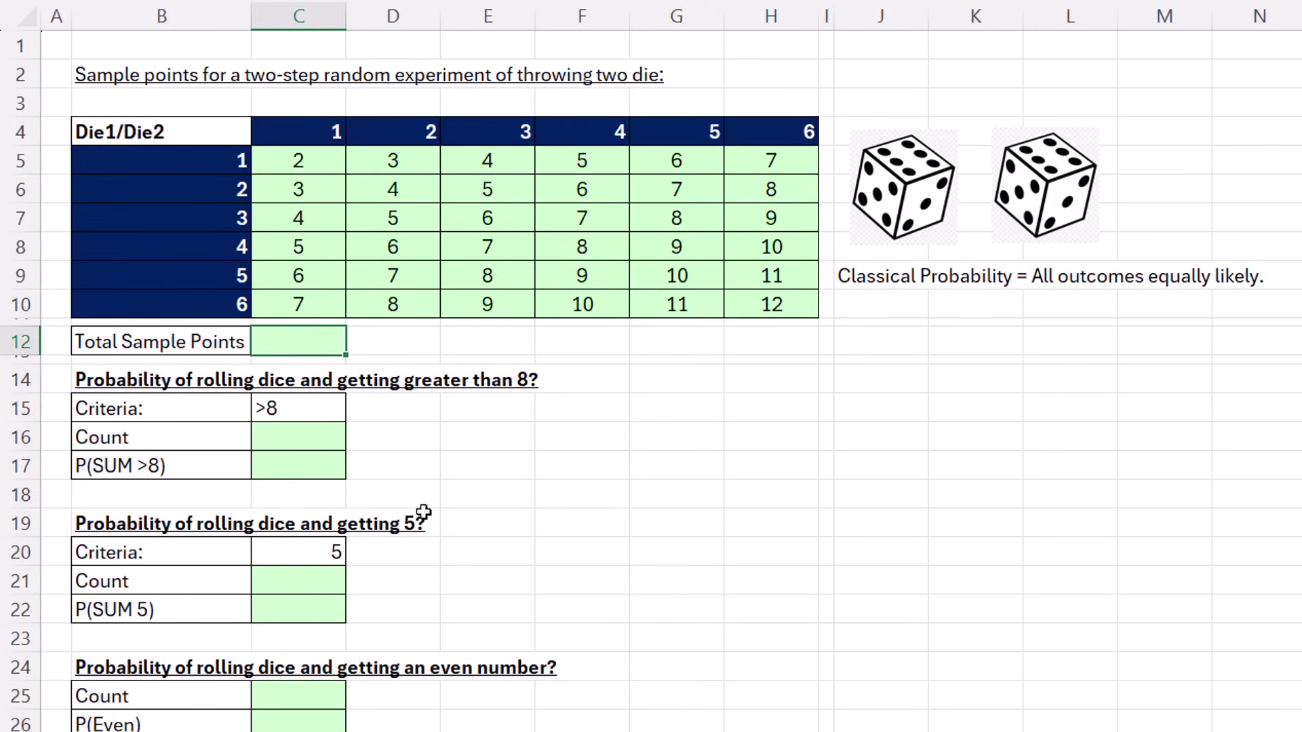
pyautogui.write('=coun')
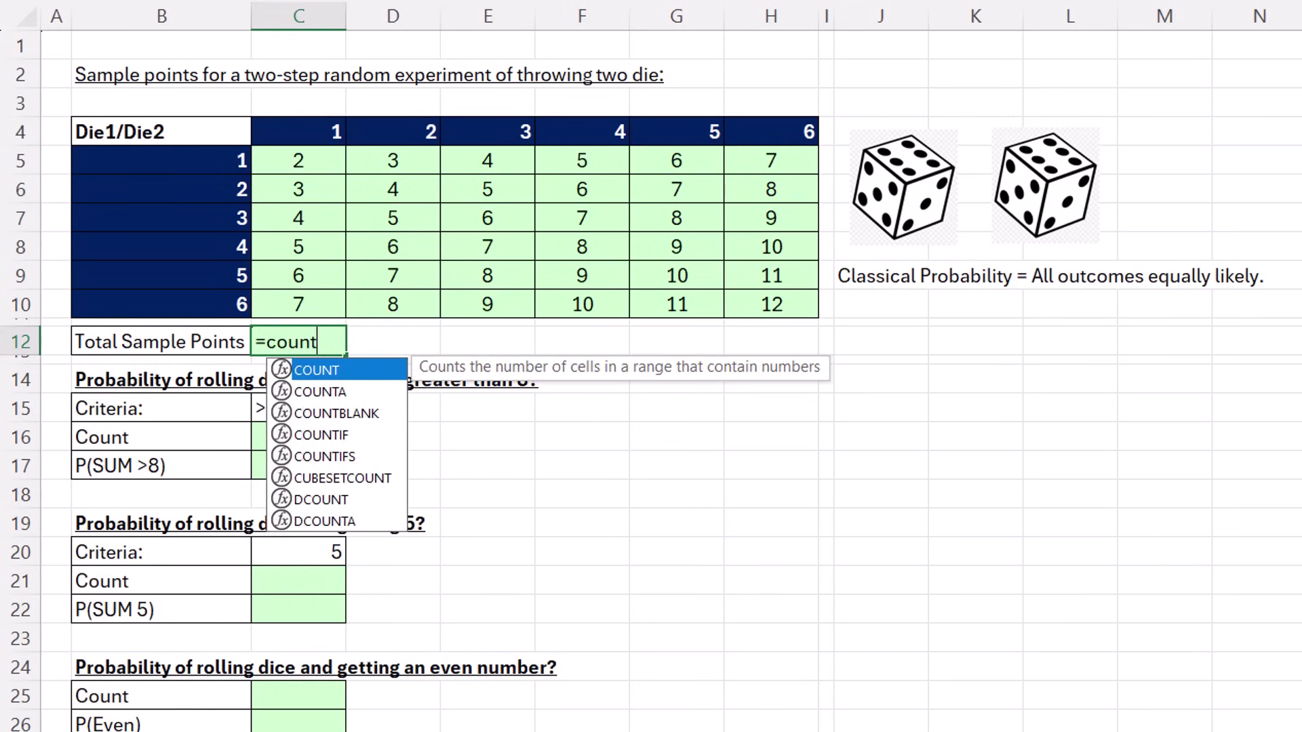
pyautogui.write('t')
pyautogui.press('Tab')
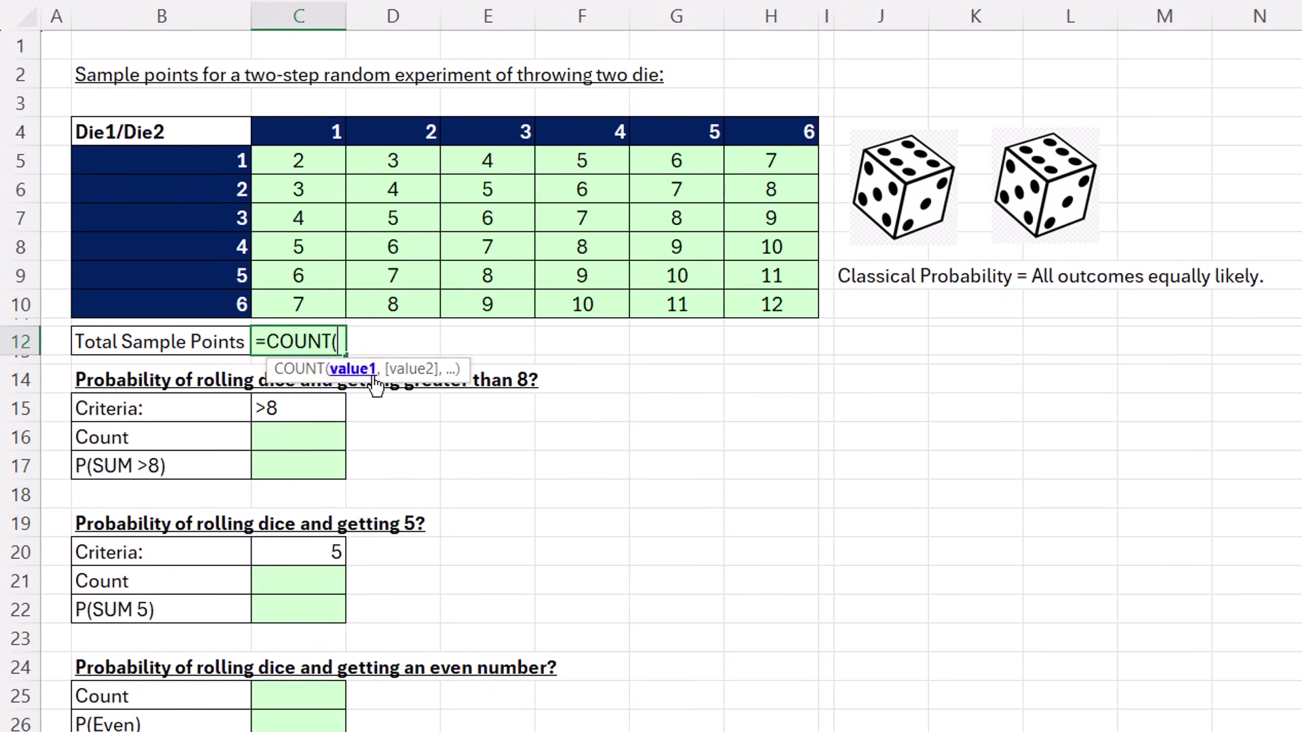
pyautogui.moveTo(306, 169); pyautogui.dragTo(758, 305)
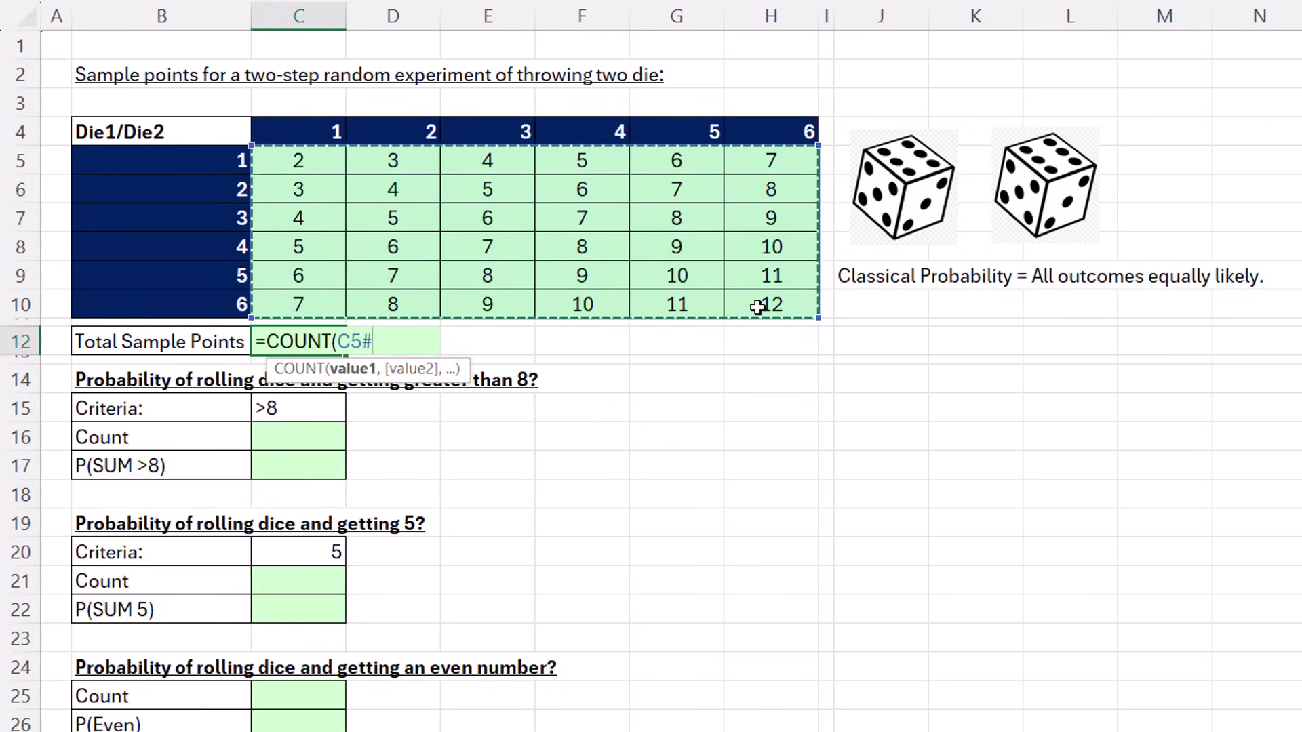
pyautogui.press('Return')
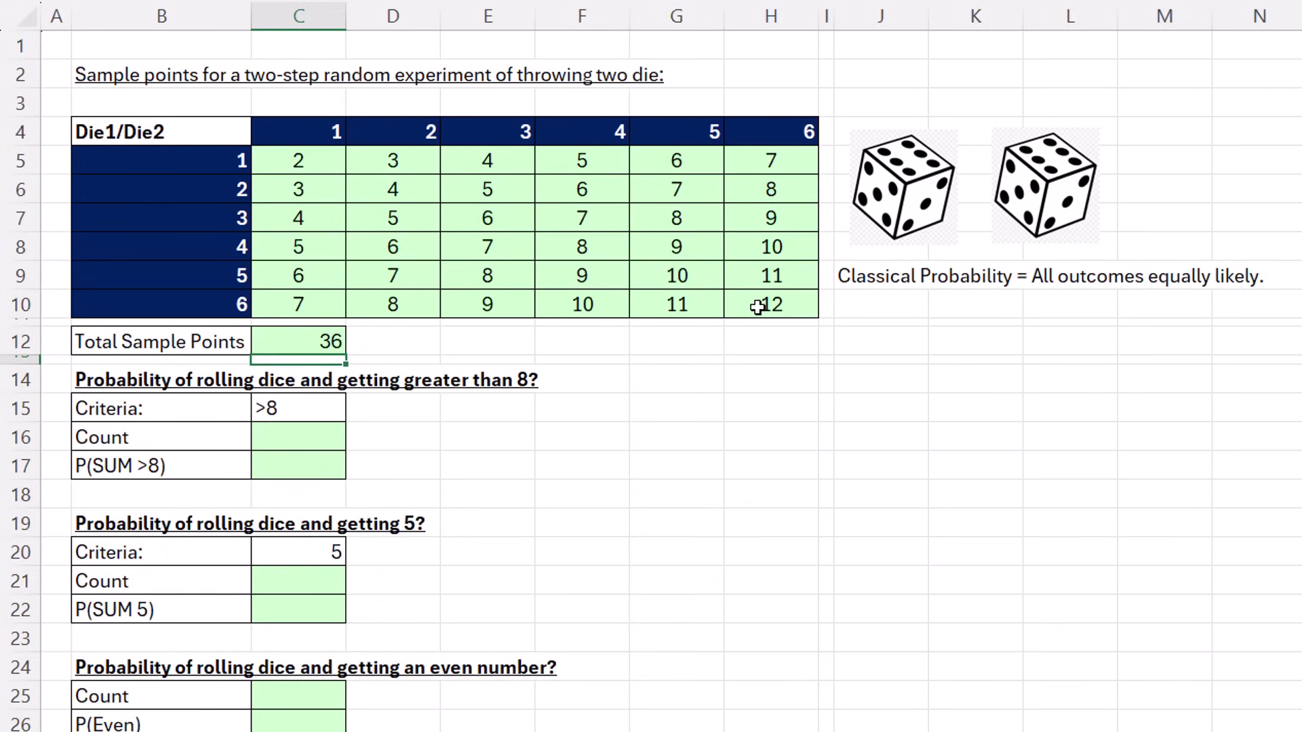
# Step: Count the dice sums greater than 8 in C16 with COUNTIFS, using range C5# and the criterion in C15
pyautogui.click(326, 441)
pyautogui.click(301, 415)
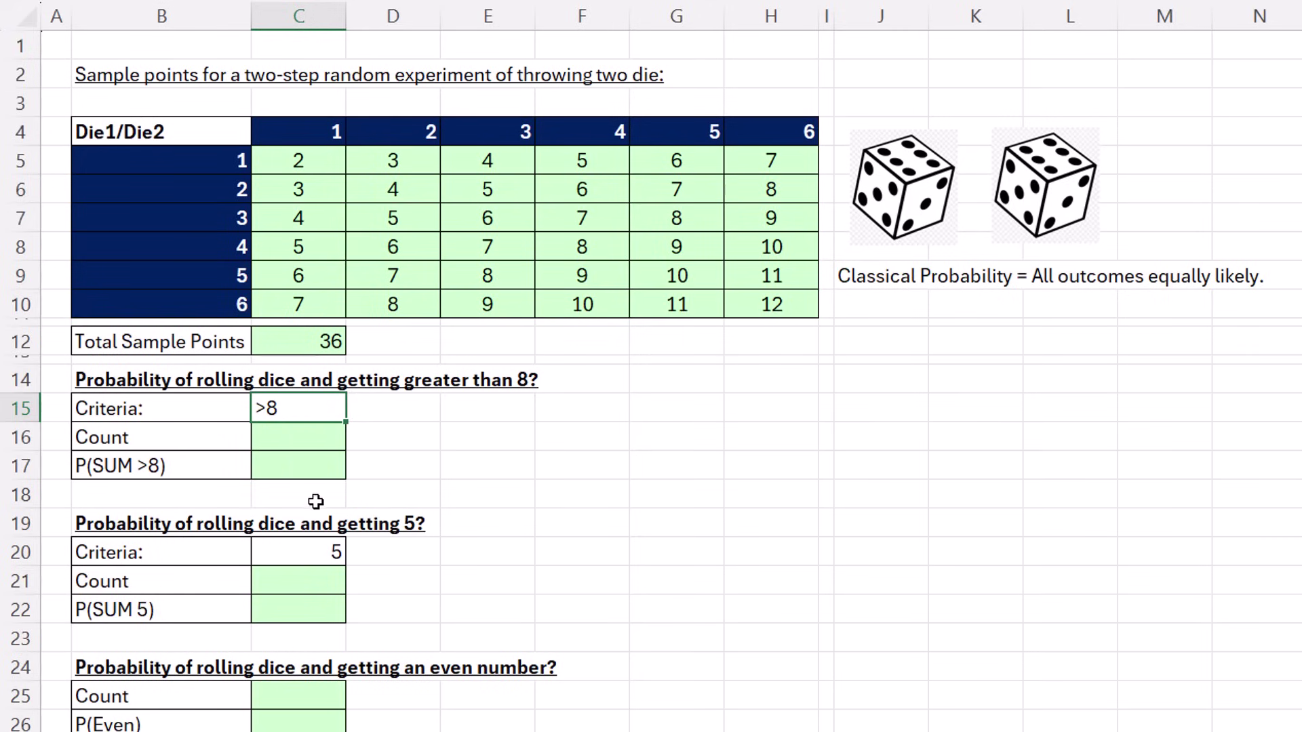
pyautogui.click(290, 440)
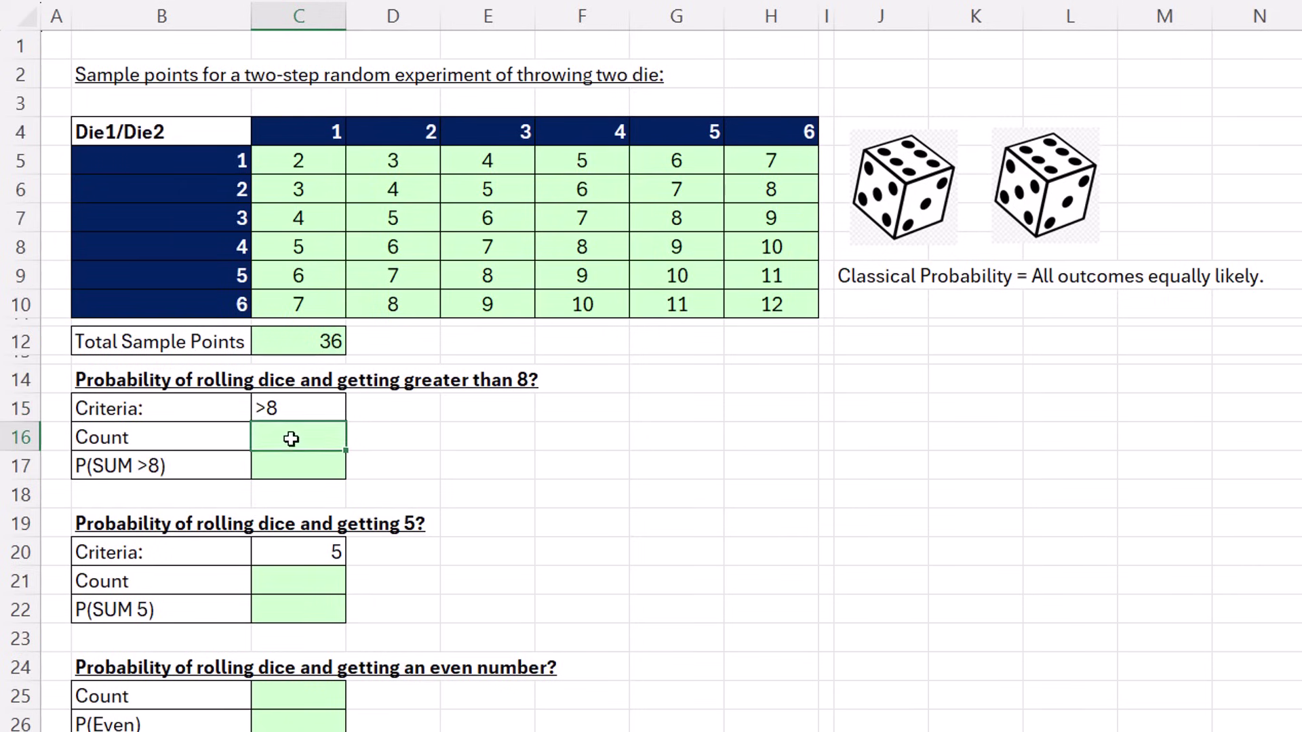
pyautogui.write('=')
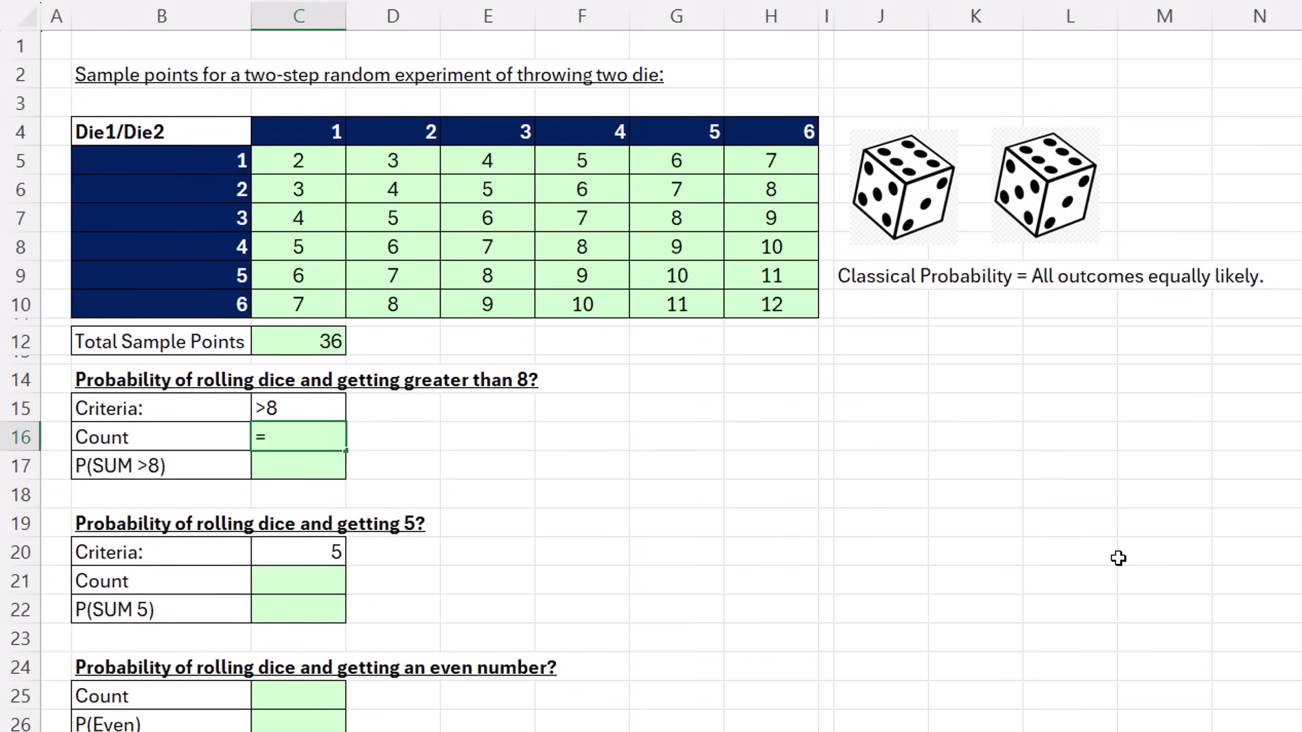
pyautogui.write('countif')
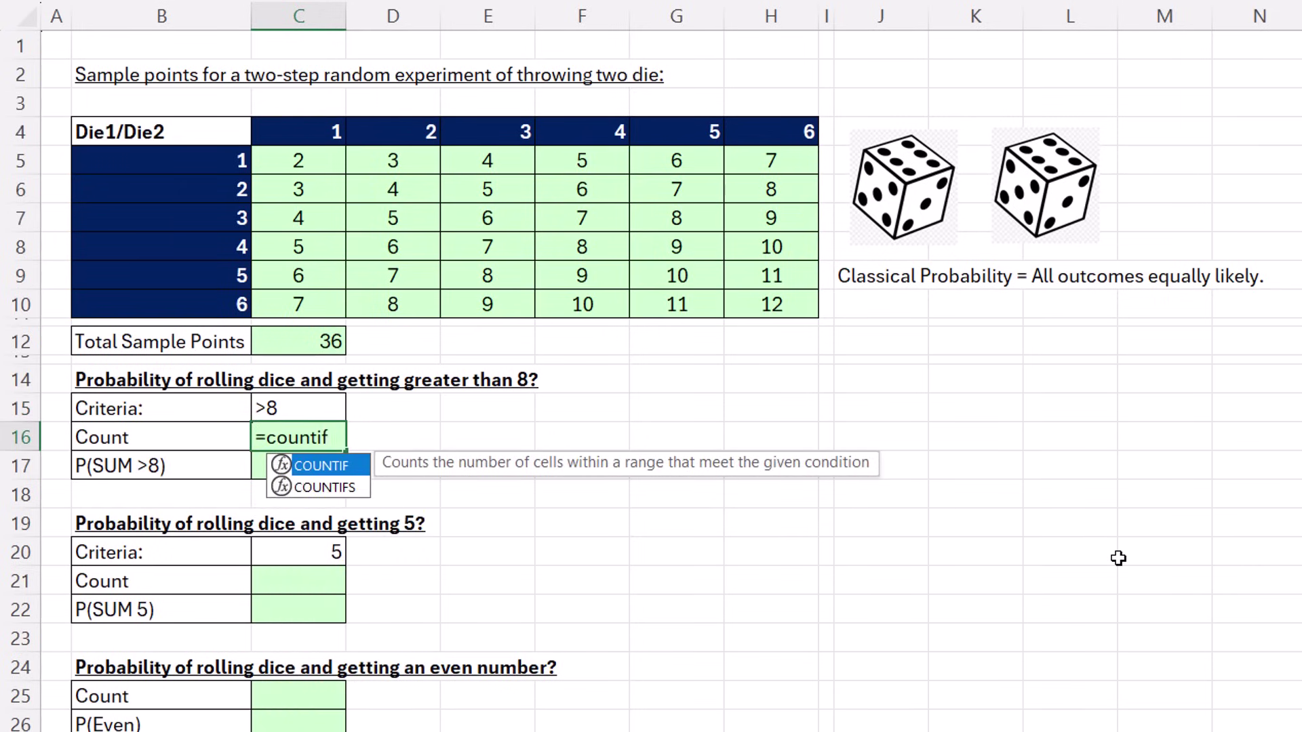
pyautogui.write('s')
pyautogui.press('Tab')
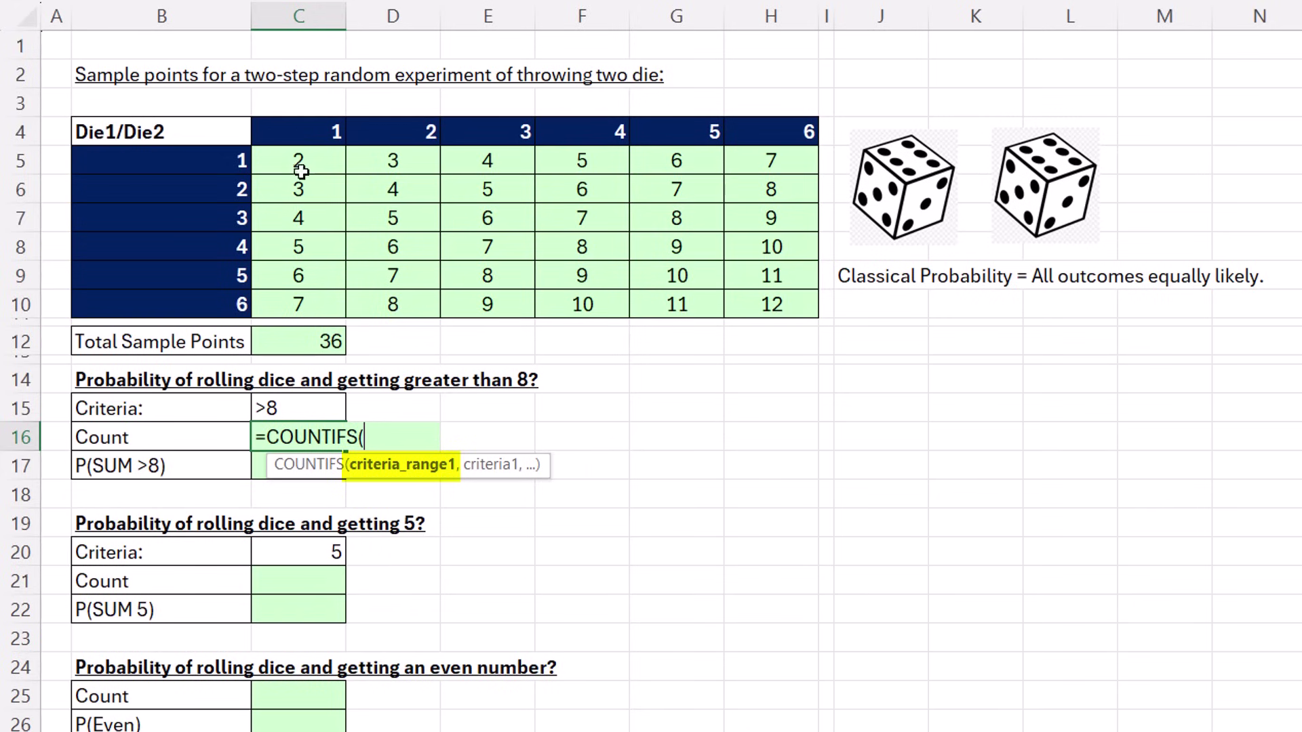
pyautogui.moveTo(301, 172); pyautogui.dragTo(741, 293)
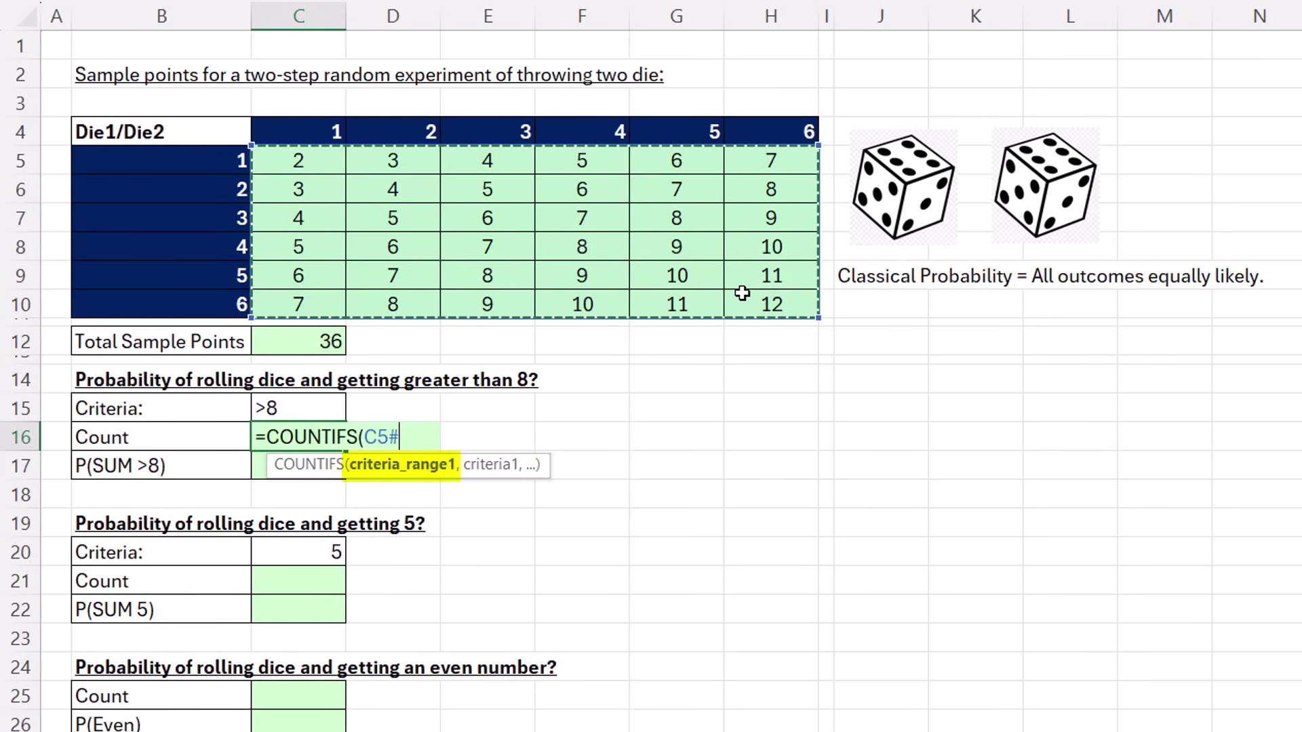
pyautogui.write(',')
pyautogui.click(300, 410)
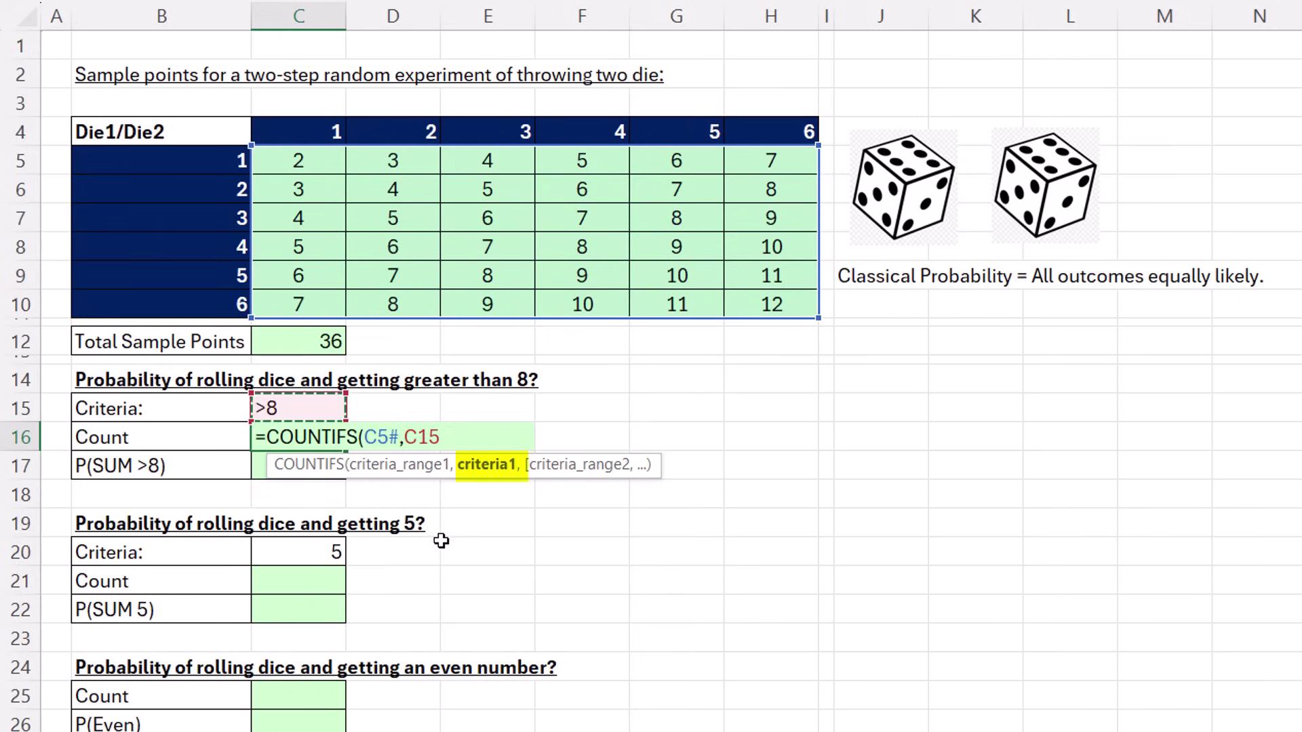
pyautogui.press('Return')
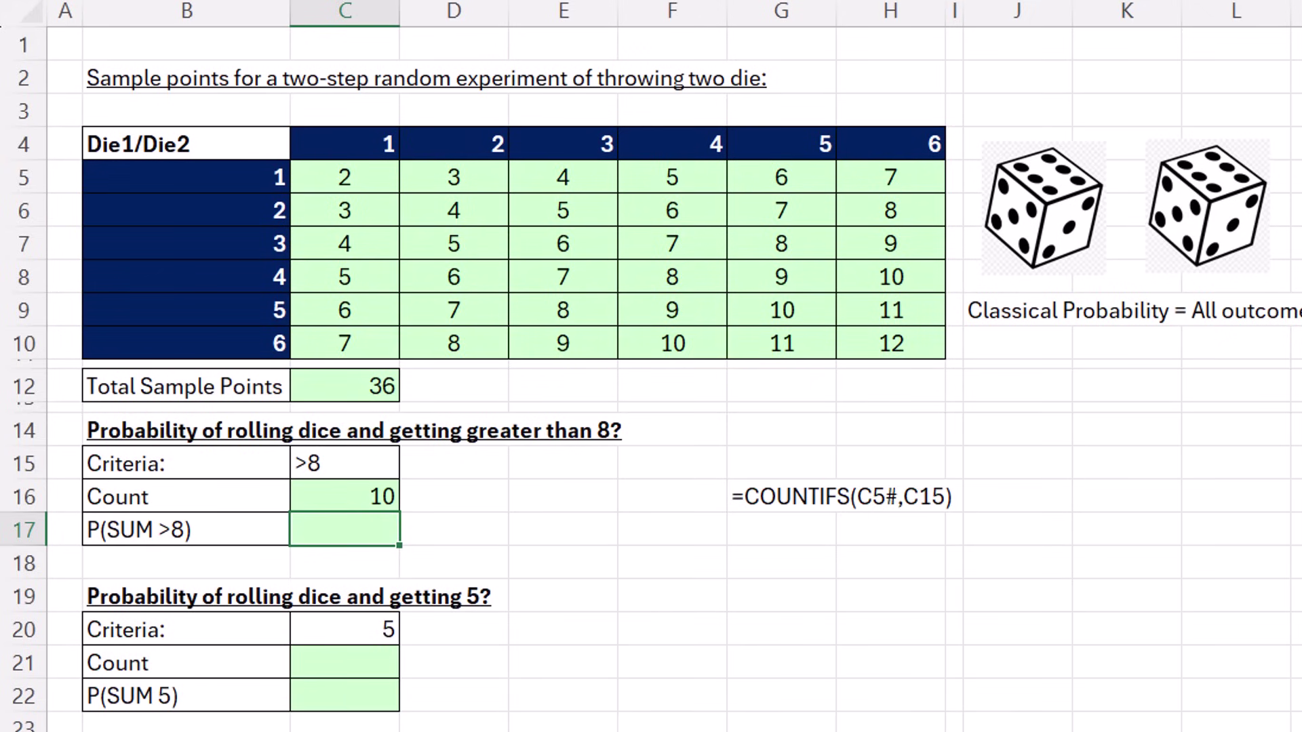
# Step: Calculate the probability P(SUM >8) in C17 by dividing the count by the total sample points with =C16/C12
pyautogui.write('=')
pyautogui.press('Up')
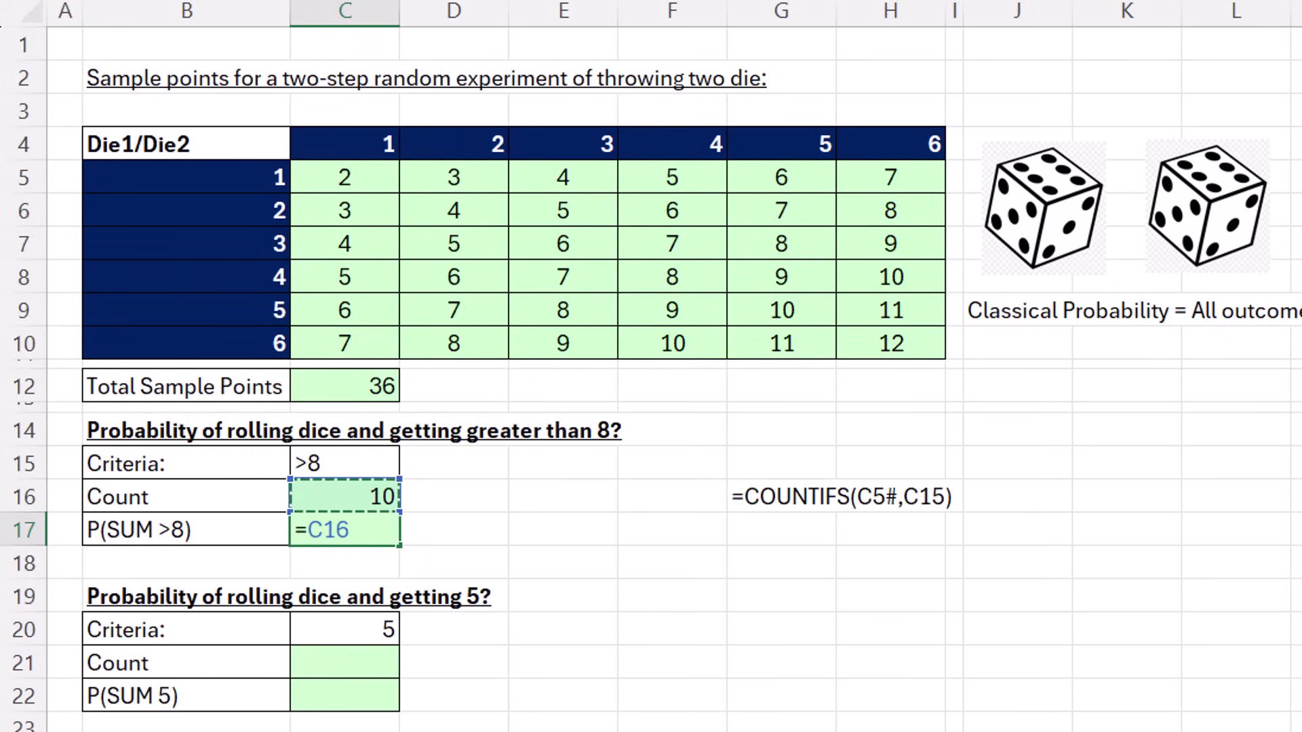
pyautogui.write('/')
pyautogui.press('Up')
pyautogui.press('Up')
pyautogui.press('Up')
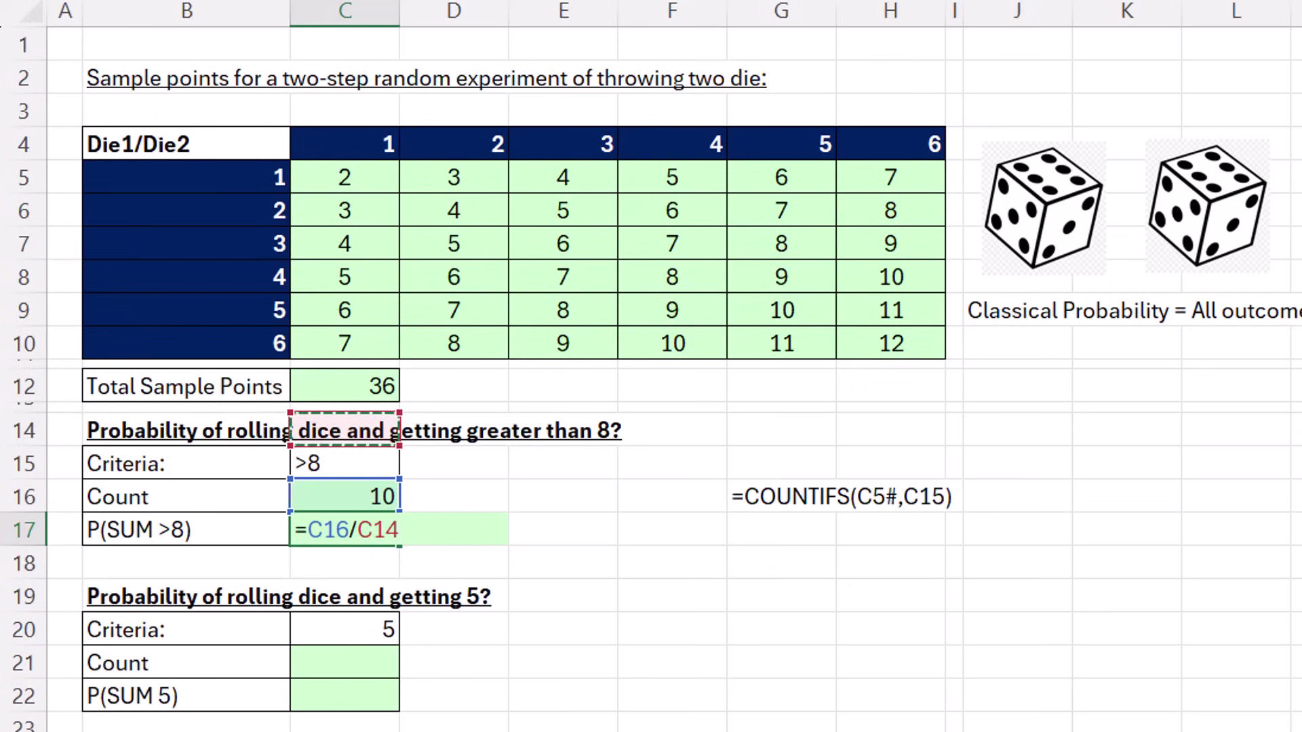
pyautogui.press('Up')
pyautogui.press('Return')
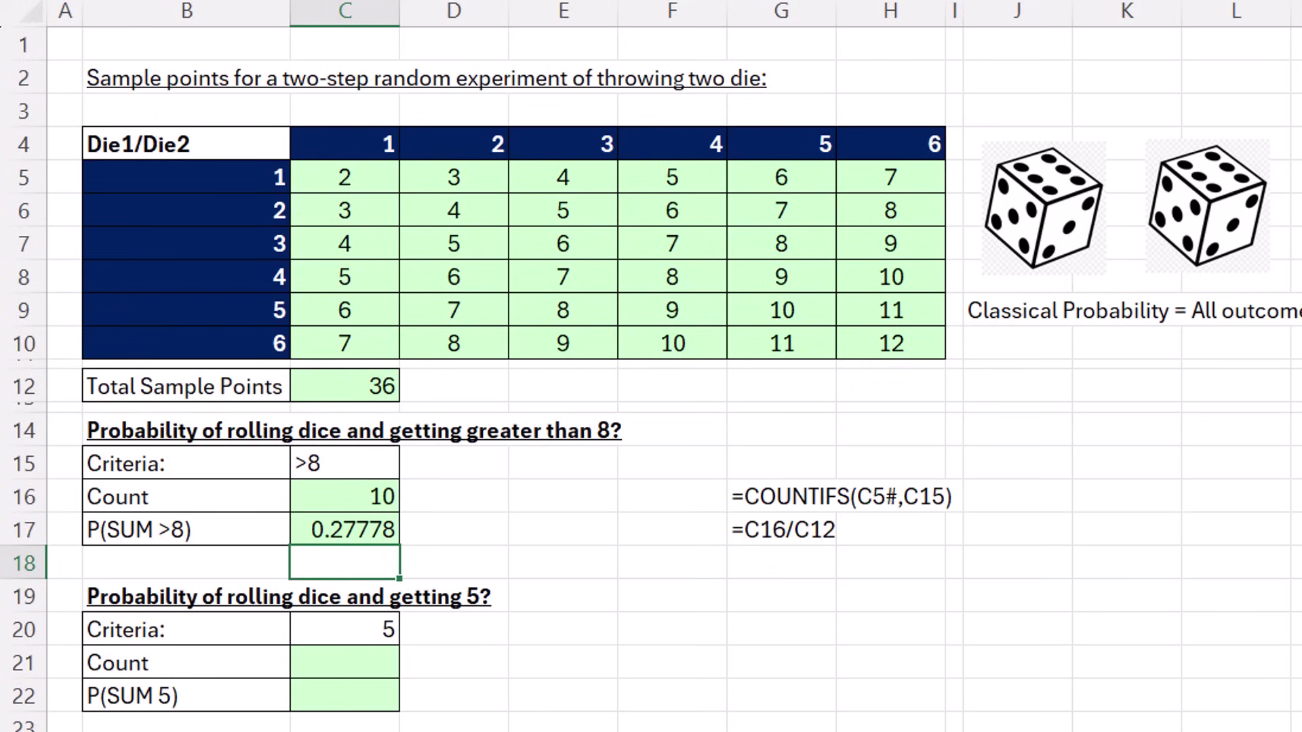
# Step: Try >5 as the criterion in C15, and undo that change
pyautogui.click(354, 468)
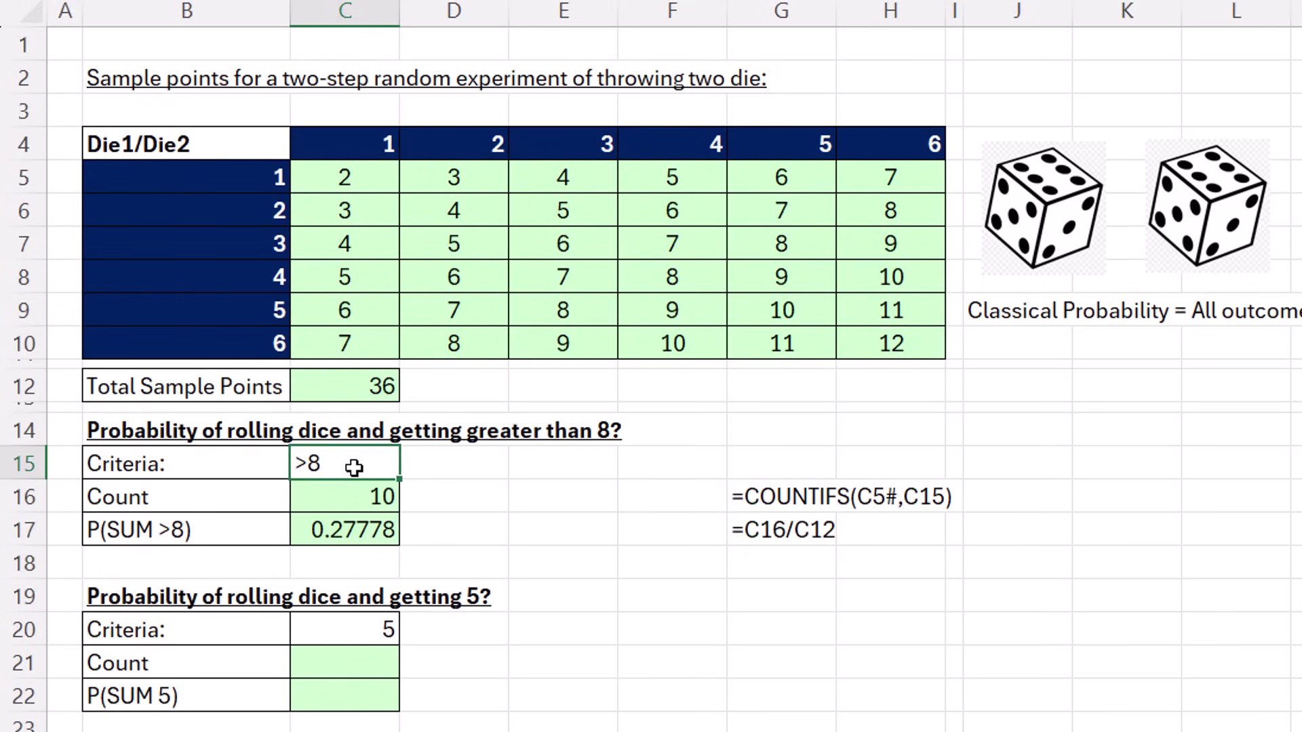
pyautogui.press('BackSpace')
pyautogui.write('5')
pyautogui.hotkey('ctrl', 'Return')
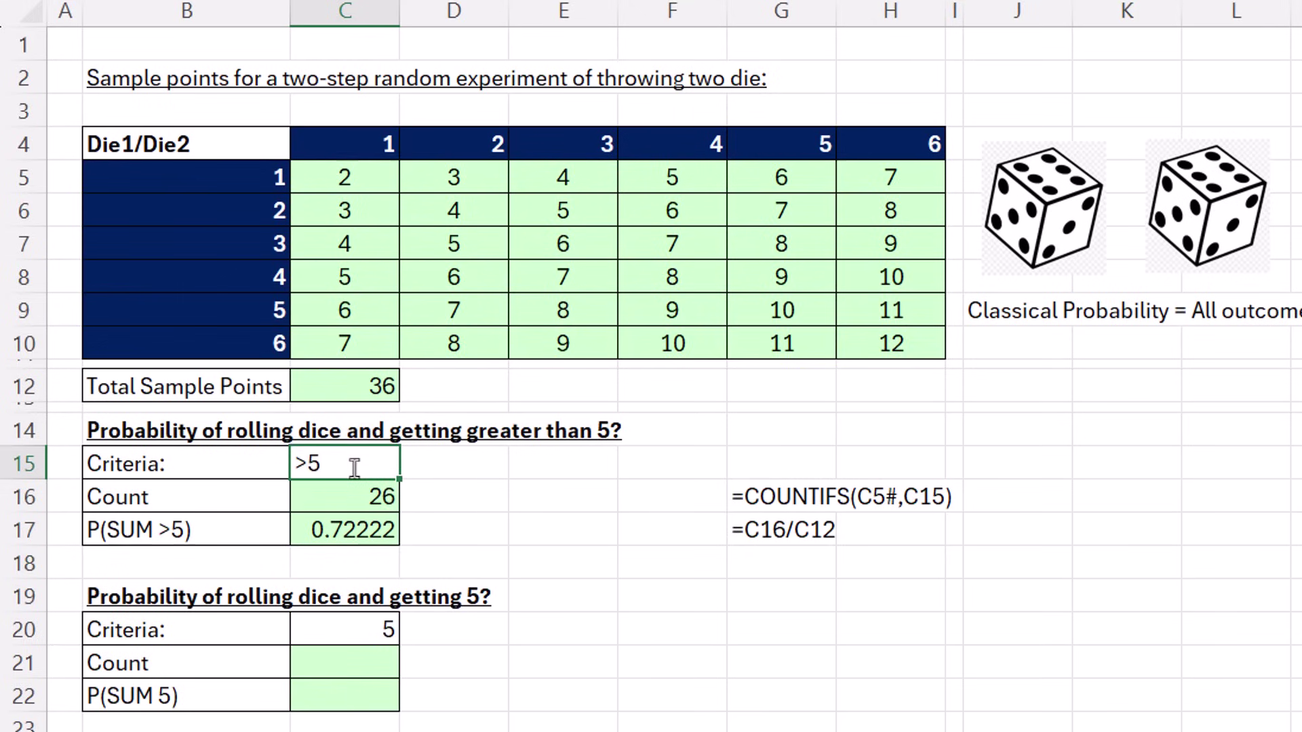
pyautogui.hotkey('ctrl', 'z')
# Step: Count the dice sums equal to 5 in C21 with COUNTIFS, using range C5# and the criterion in C20
pyautogui.write('=COUNTIFS(')
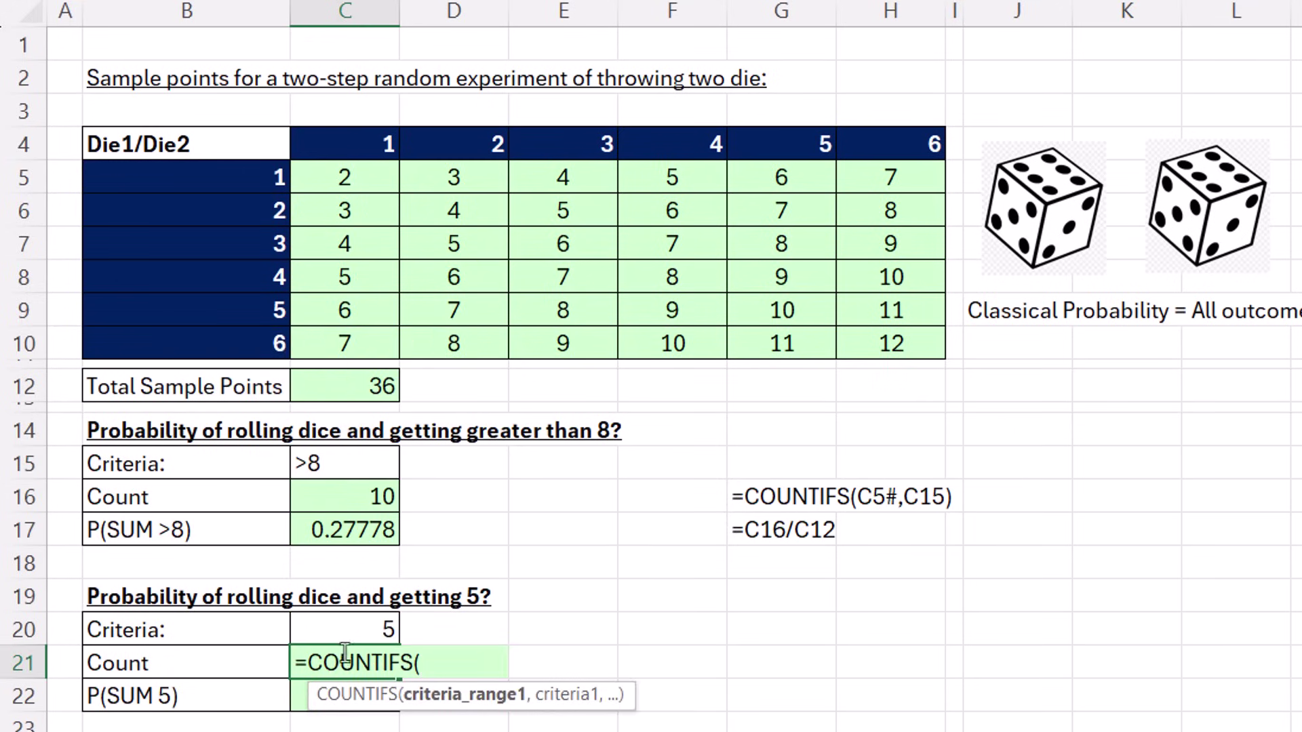
pyautogui.click(355, 169)
pyautogui.moveTo(429, 193); pyautogui.dragTo(871, 337)
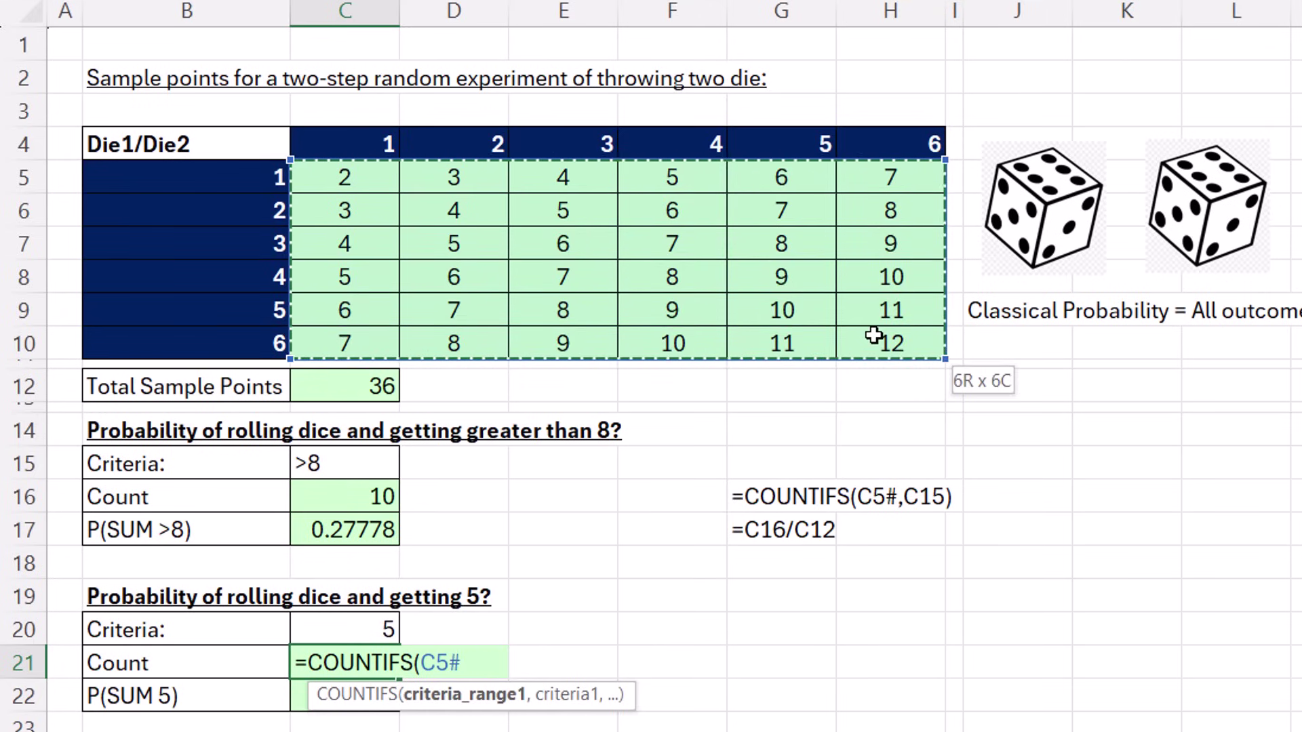
pyautogui.write(',')
pyautogui.click(333, 634)
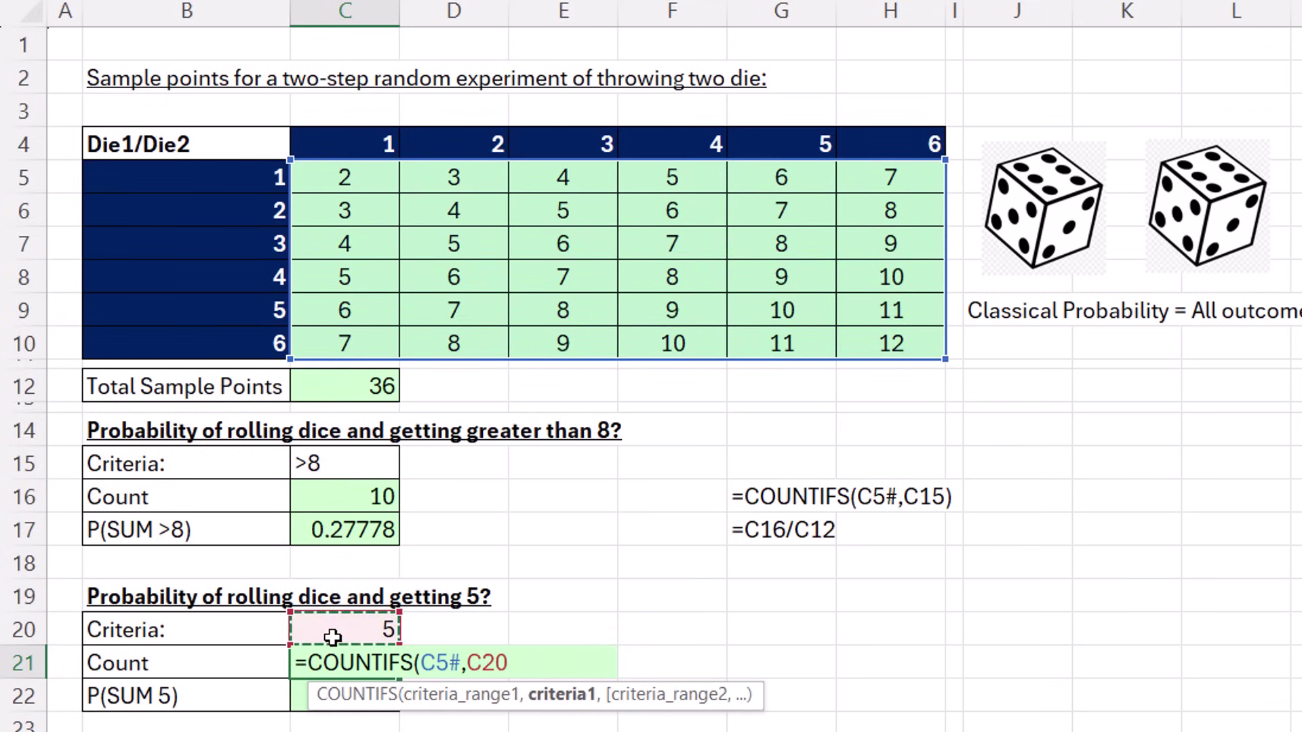
pyautogui.press('Return')
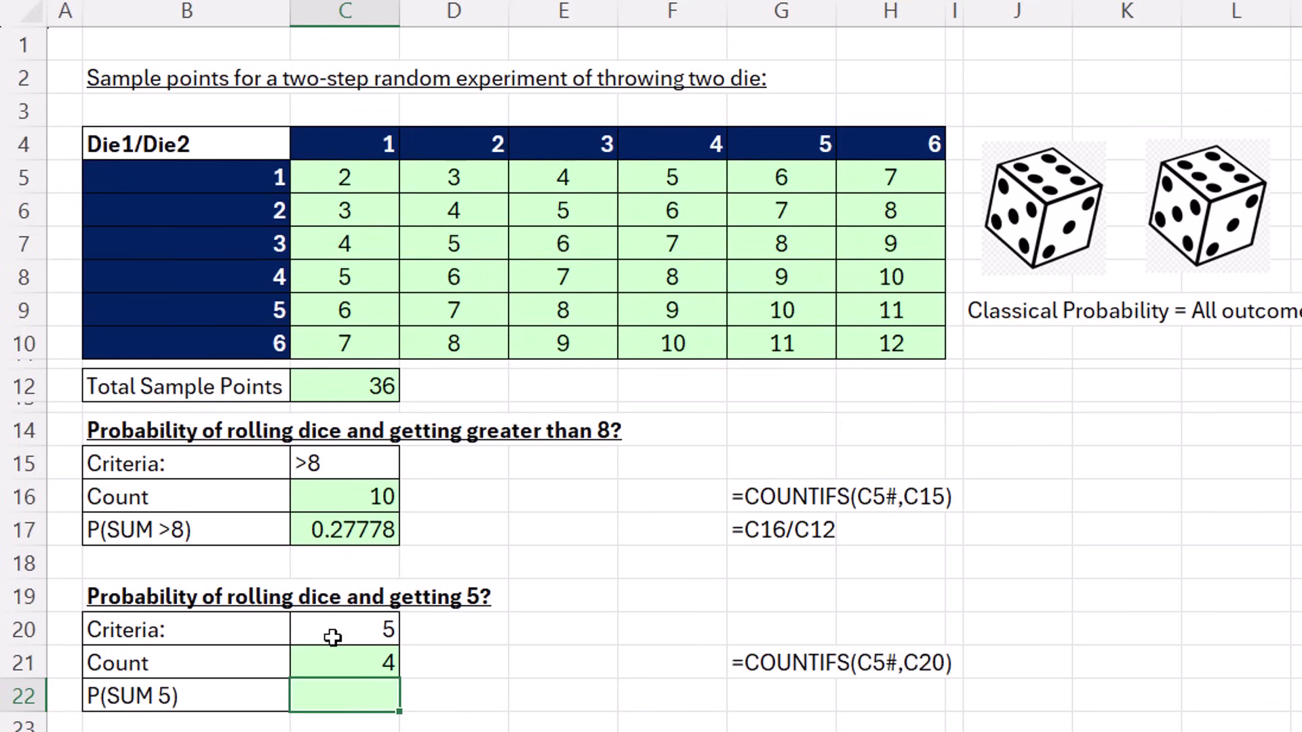
# Step: Calculate the probability P(SUM 5) in C22 by dividing the count by the total sample points with =C21/C12
pyautogui.write('=')
pyautogui.press('Up')
pyautogui.write('/')
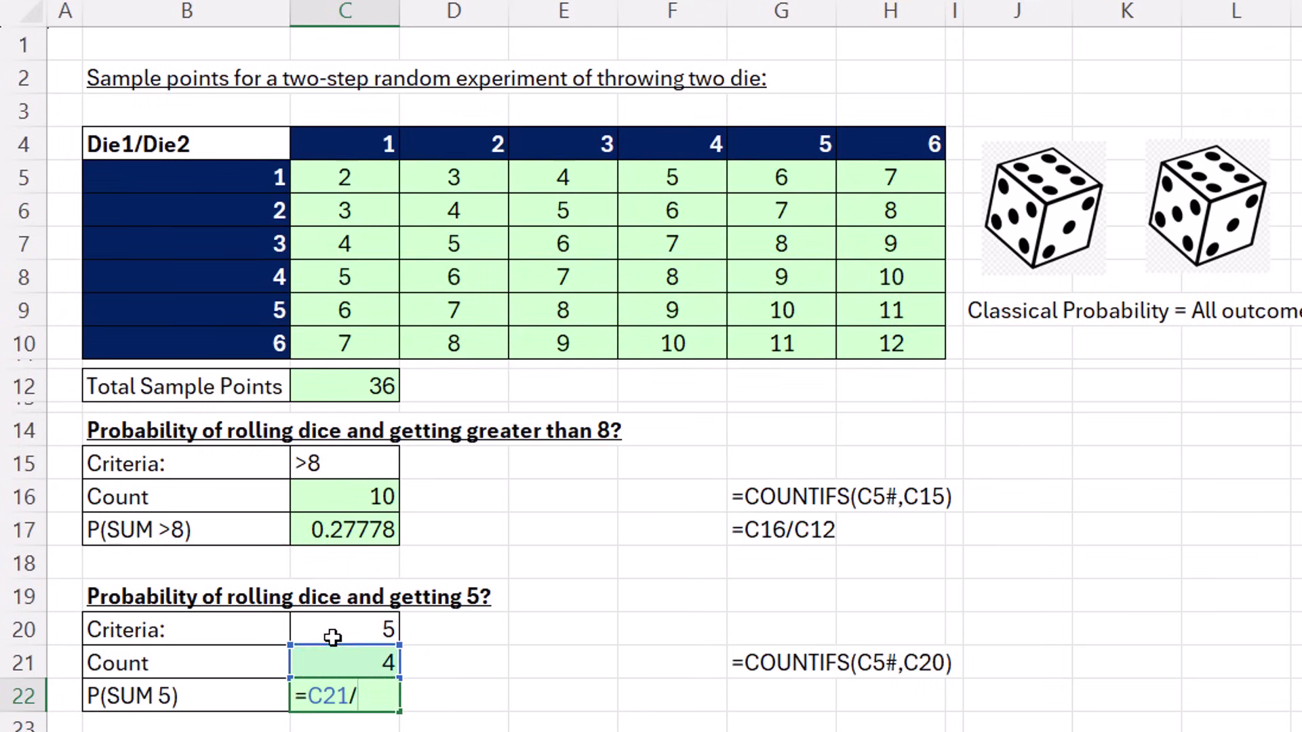
pyautogui.press('Up')
pyautogui.press('Up')
pyautogui.press('Up')
pyautogui.press('Up')
pyautogui.press('Up')
pyautogui.press('Up')
pyautogui.press('Up')
pyautogui.press('Up')
pyautogui.press('Up')
pyautogui.press('Up')
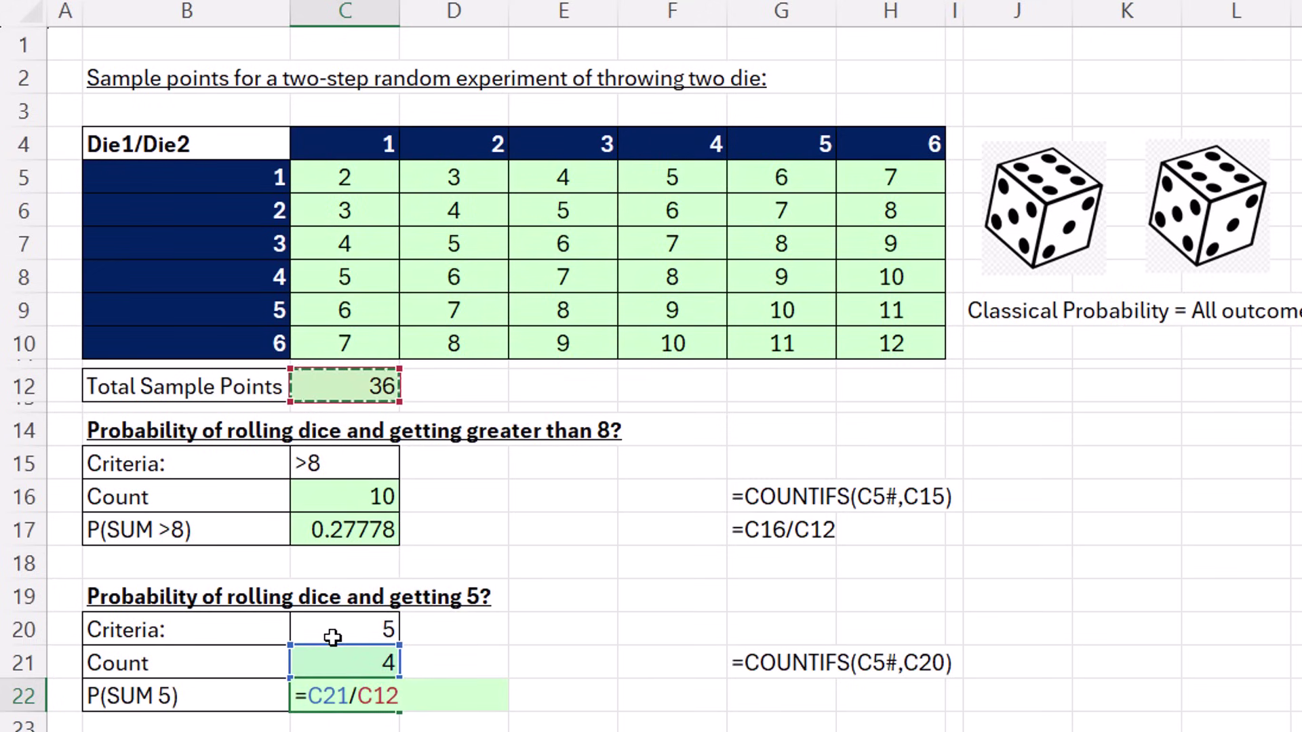
pyautogui.press('Return')
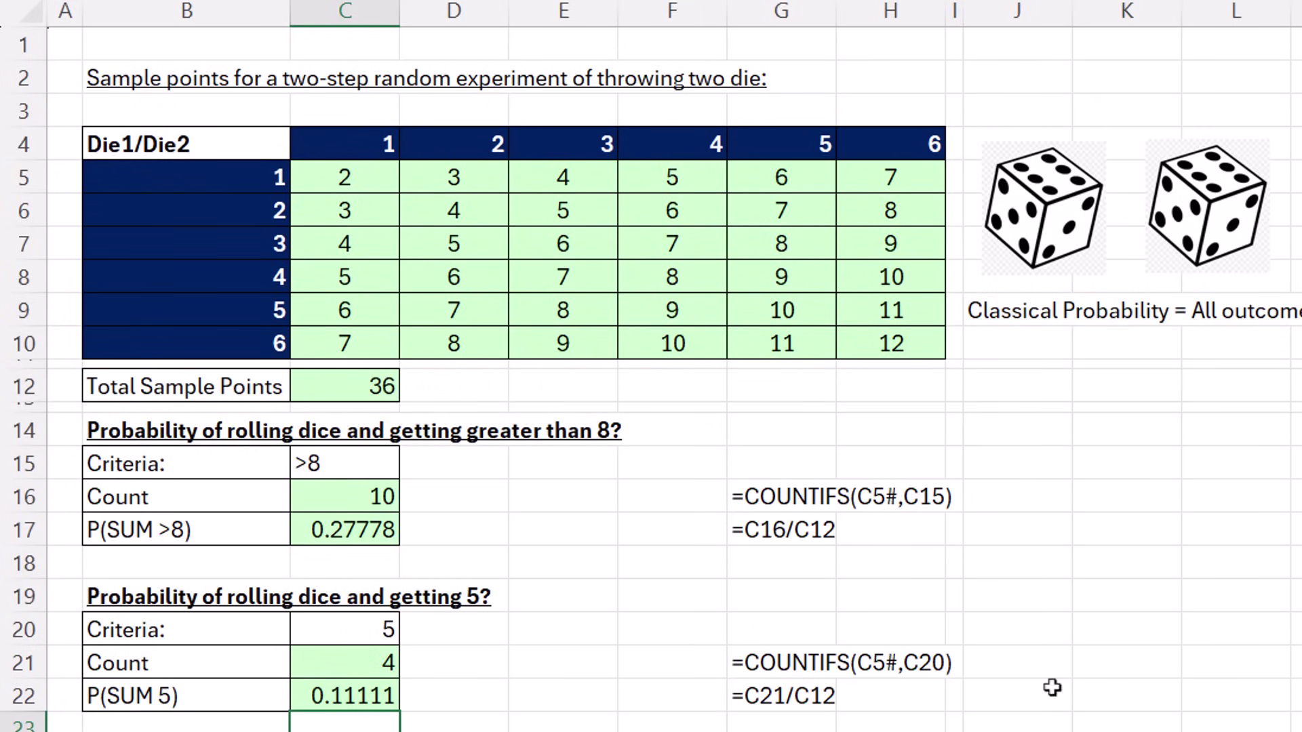
# Step: Try 2 and 0 as the criterion in C20, and undo both changes
pyautogui.press('Up')
pyautogui.press('Up')
pyautogui.press('Up')
pyautogui.write('2')
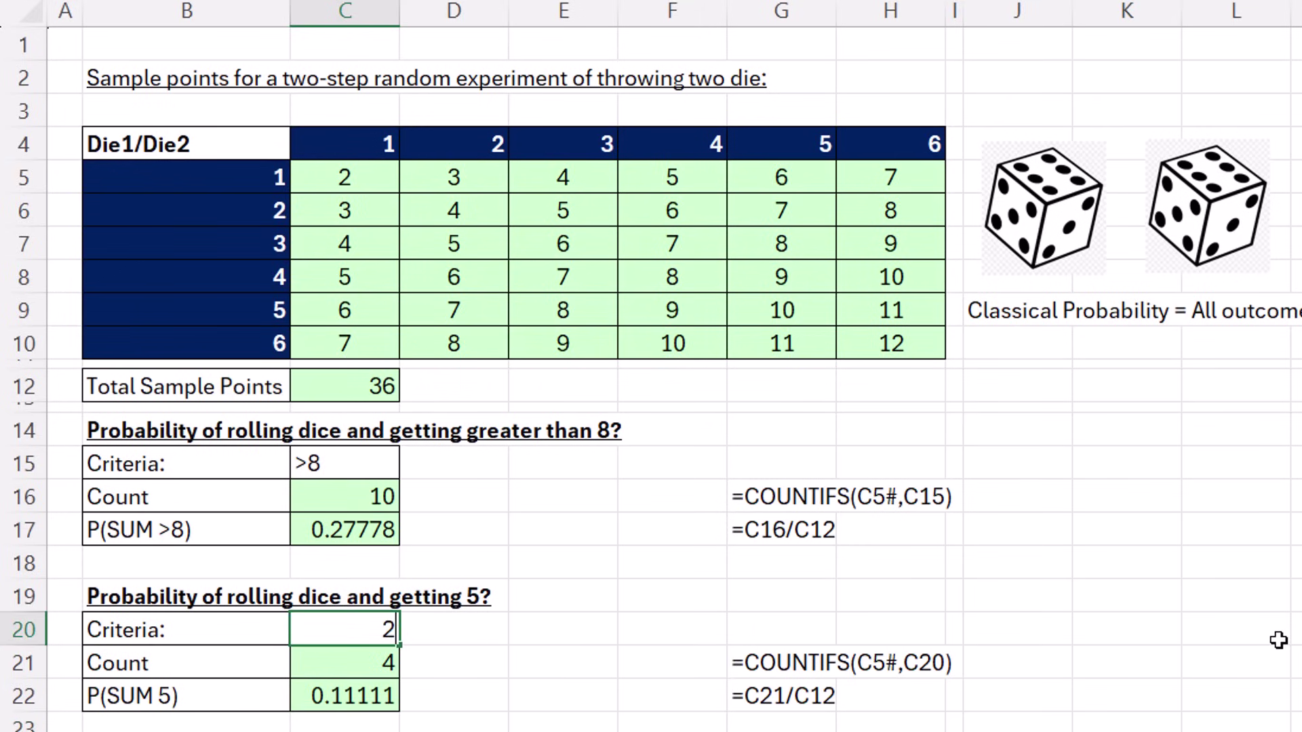
pyautogui.hotkey('ctrl', 'Return')
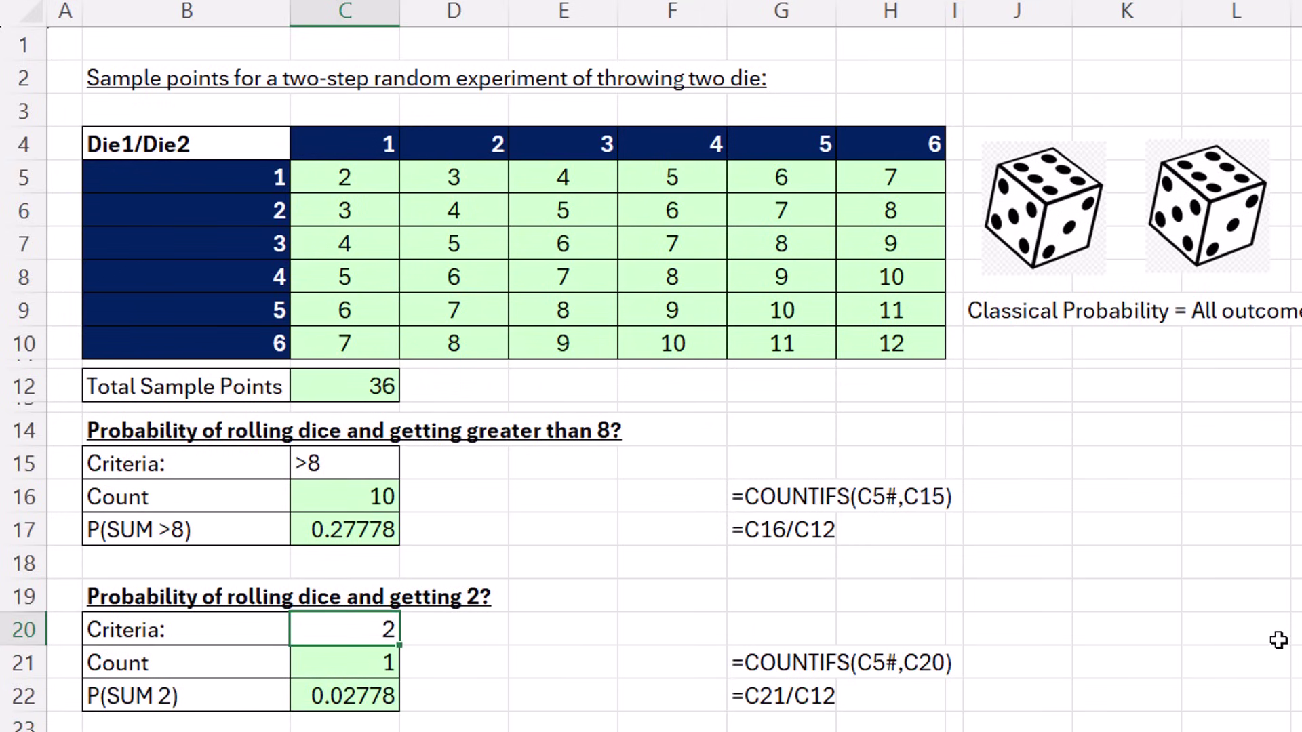
pyautogui.write('0')
pyautogui.hotkey('ctrl', 'Return')
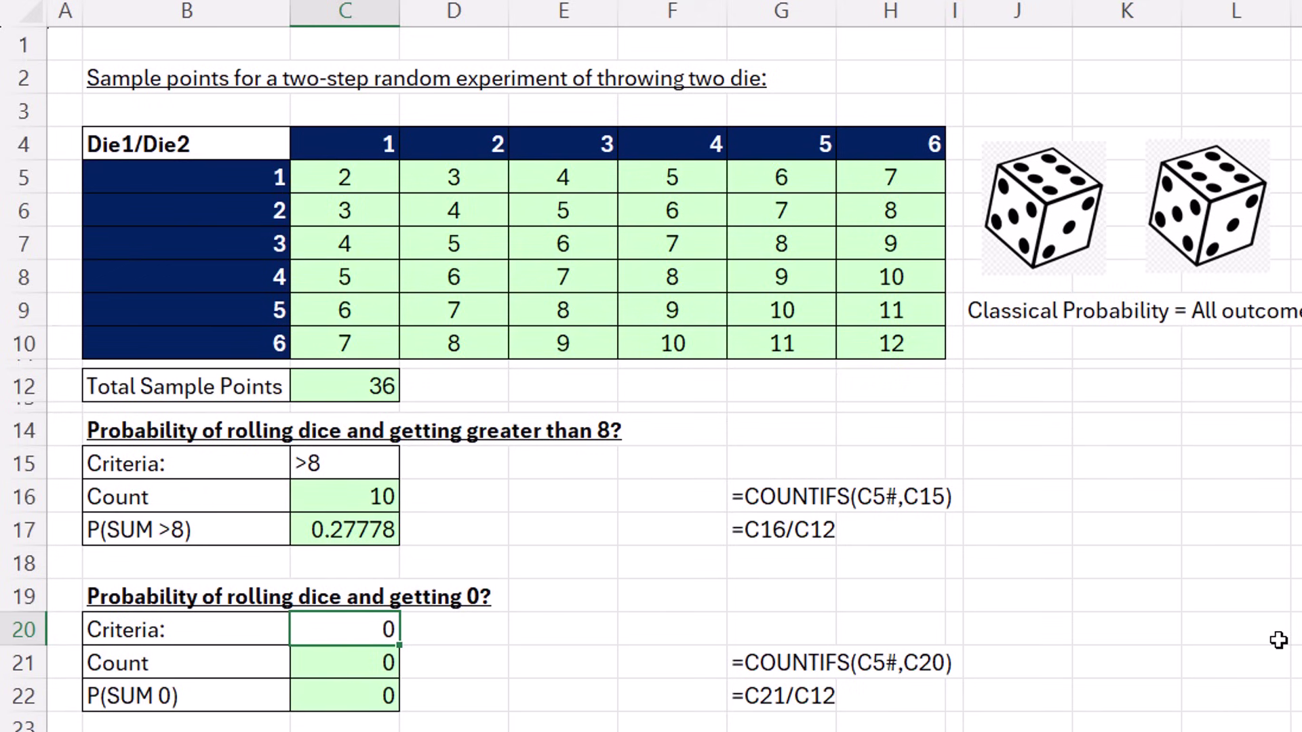
pyautogui.hotkey('ctrl', 'z')
pyautogui.hotkey('ctrl', 'z')
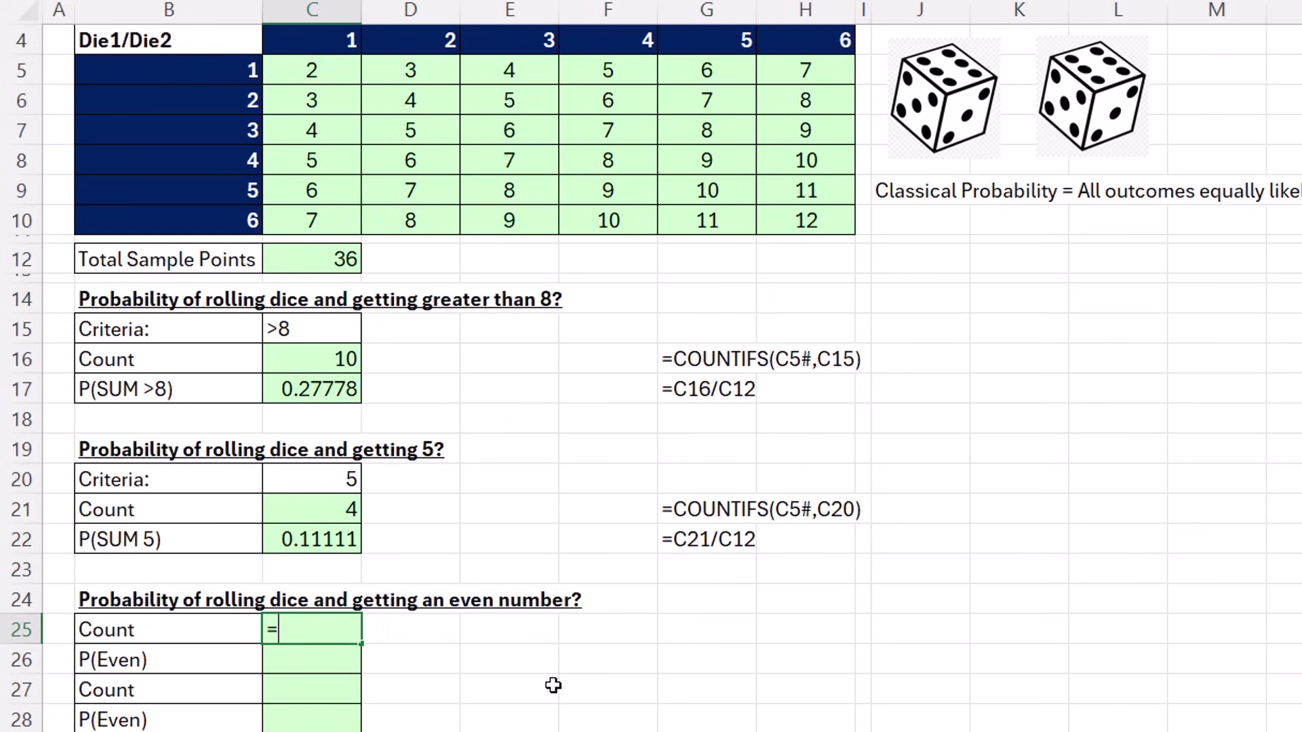
# Step: Begin the even-number count in C25 with =MOD(C5#,2) and preview the array of remainders
pyautogui.write('od')
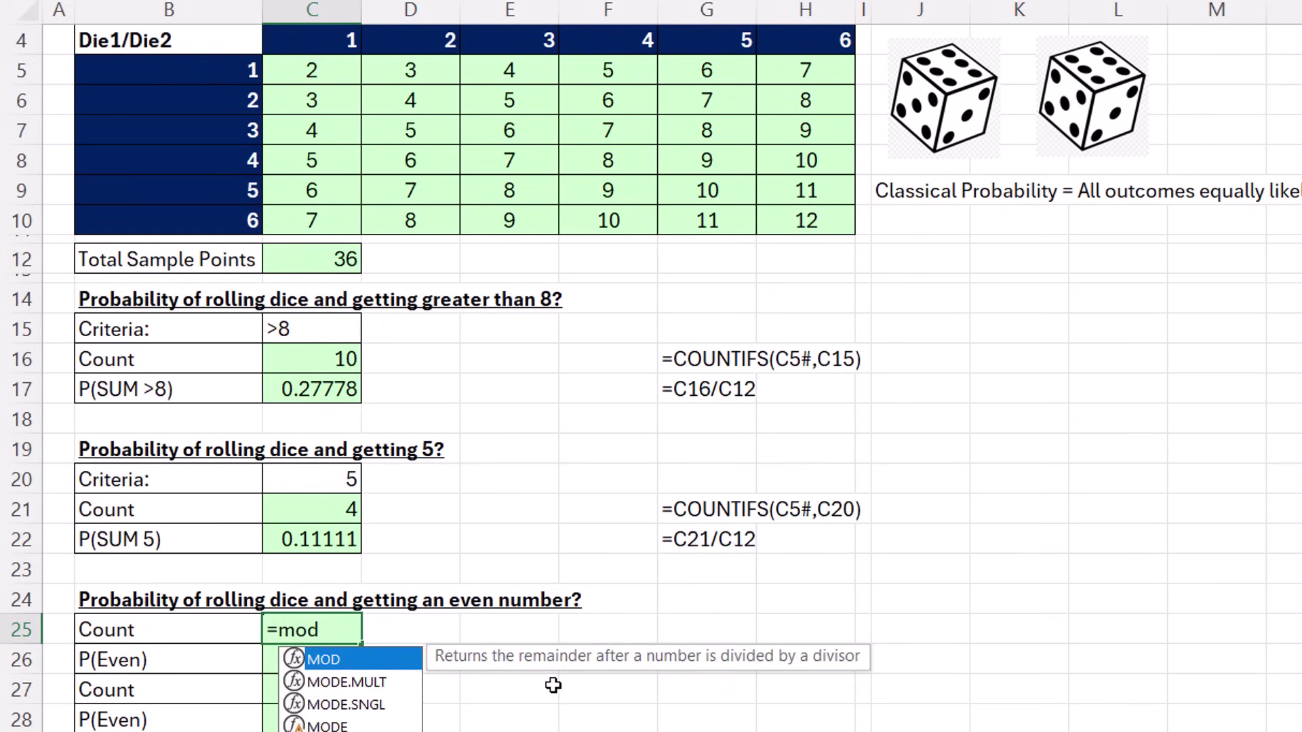
pyautogui.press('Tab')
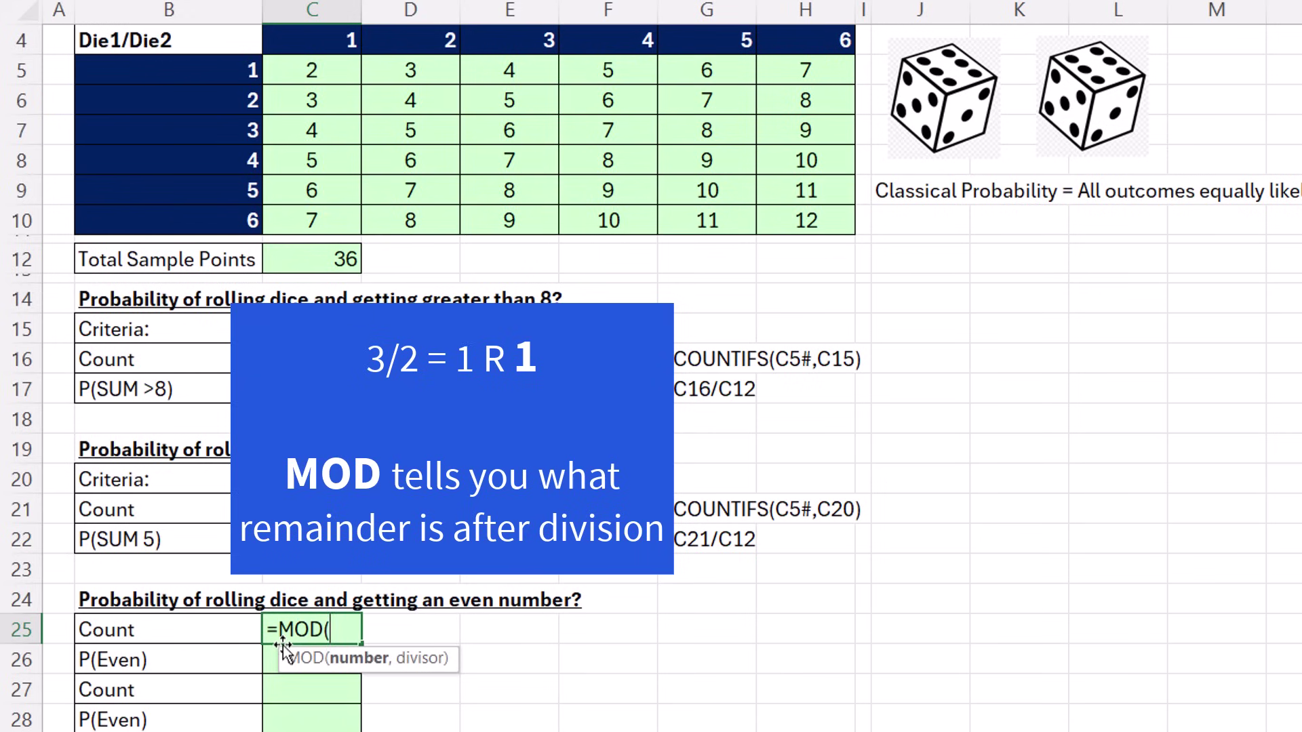
pyautogui.moveTo(326, 75); pyautogui.dragTo(793, 207)
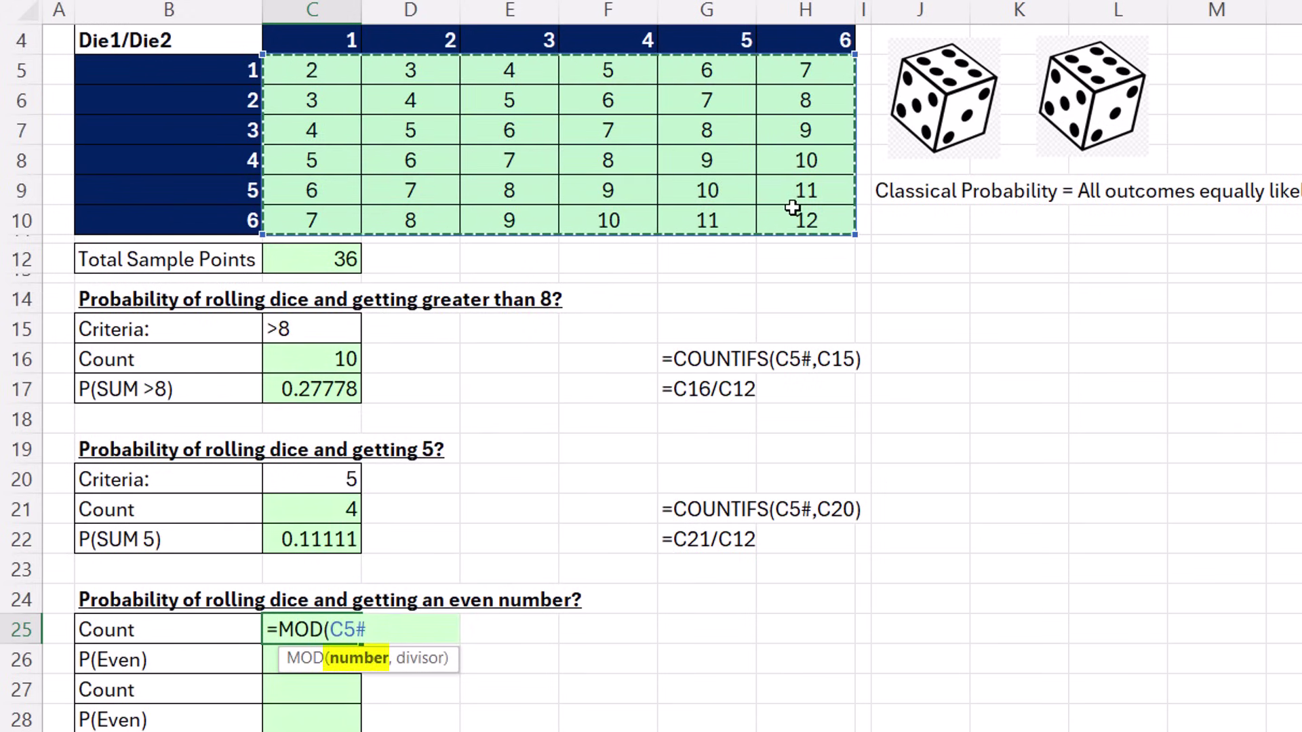
pyautogui.write(',')
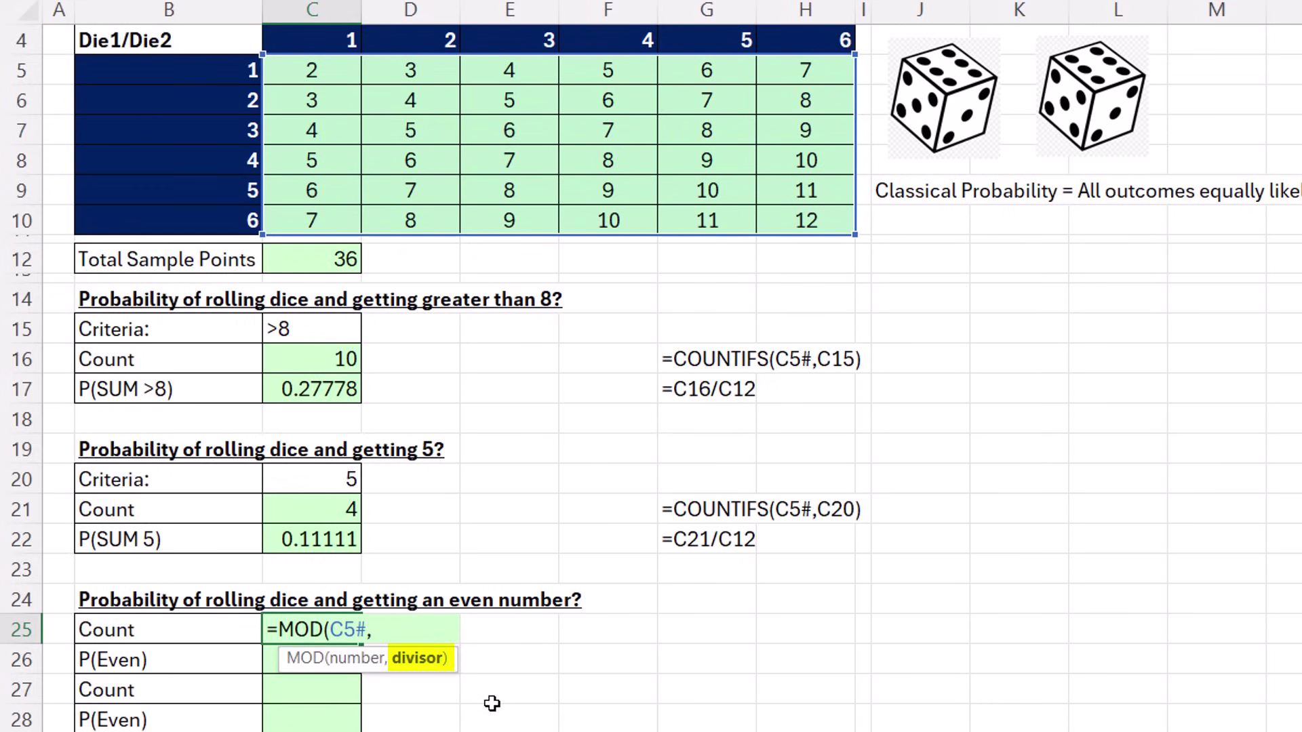
pyautogui.write('2)')
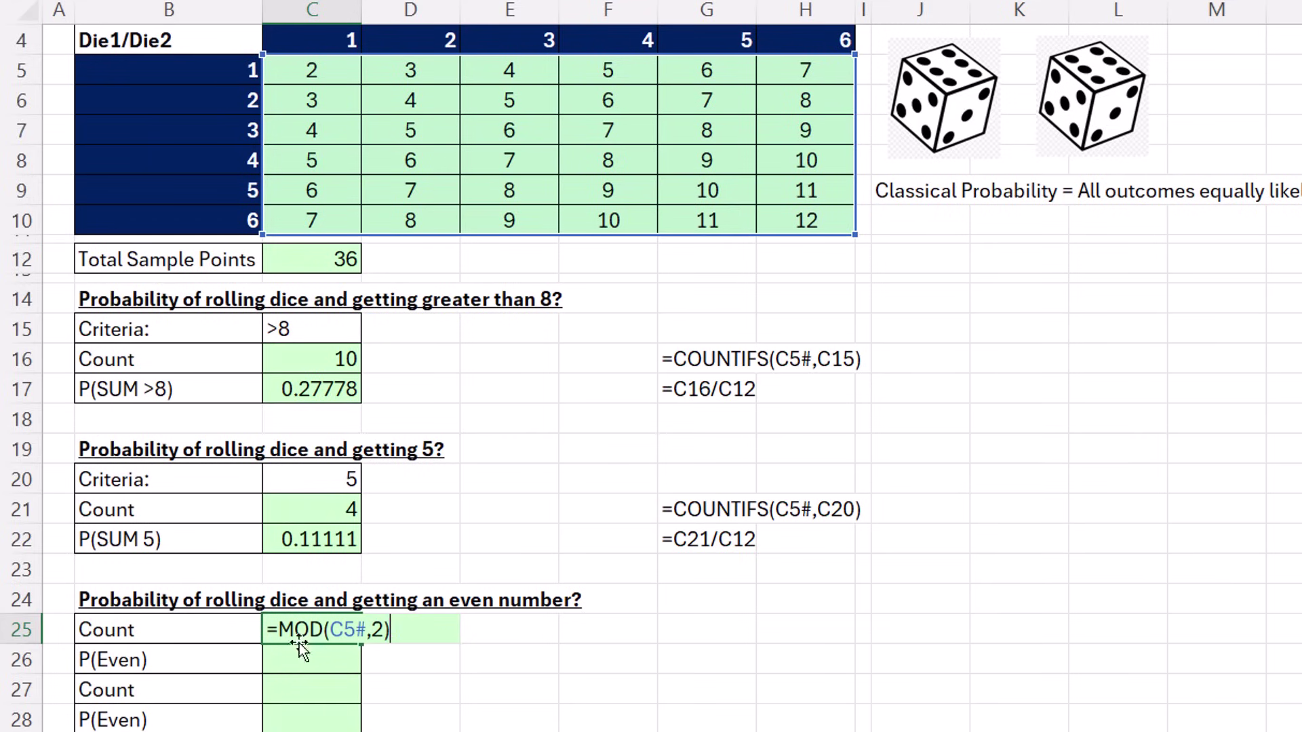
pyautogui.moveTo(278, 630); pyautogui.dragTo(460, 627)
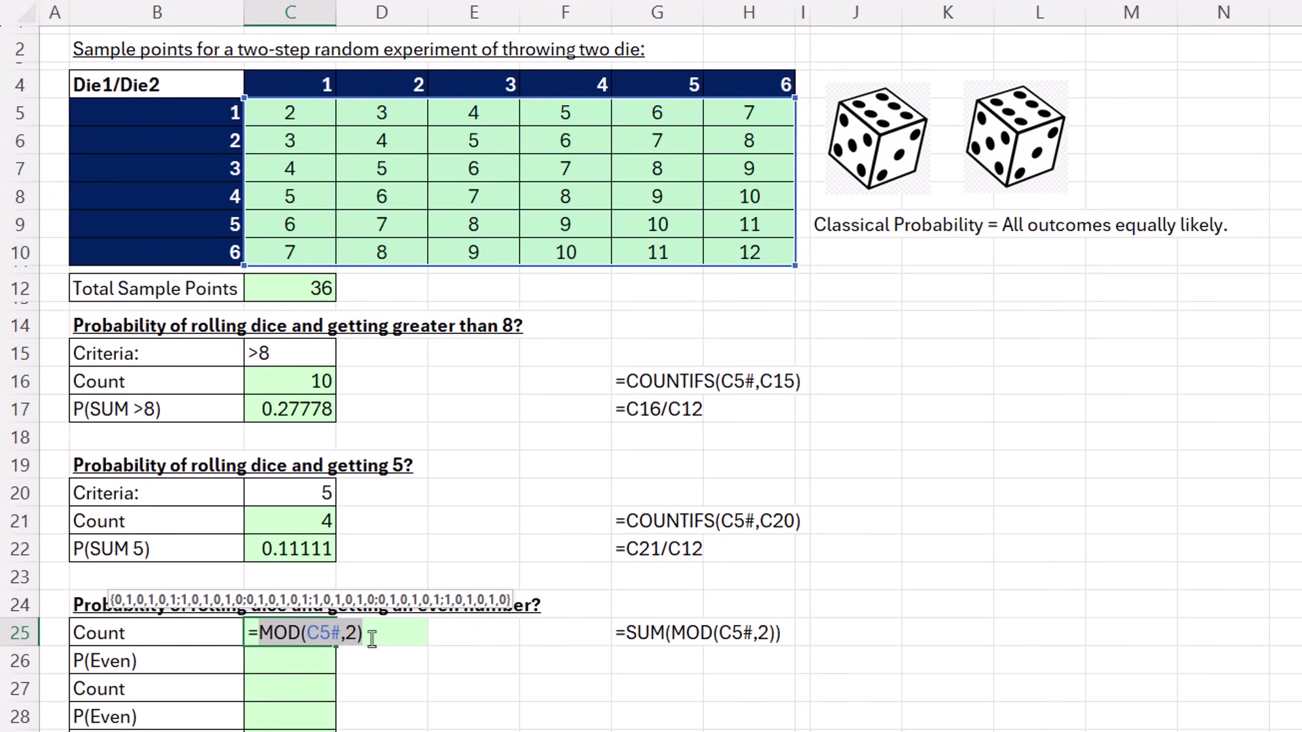
pyautogui.click(371, 639)
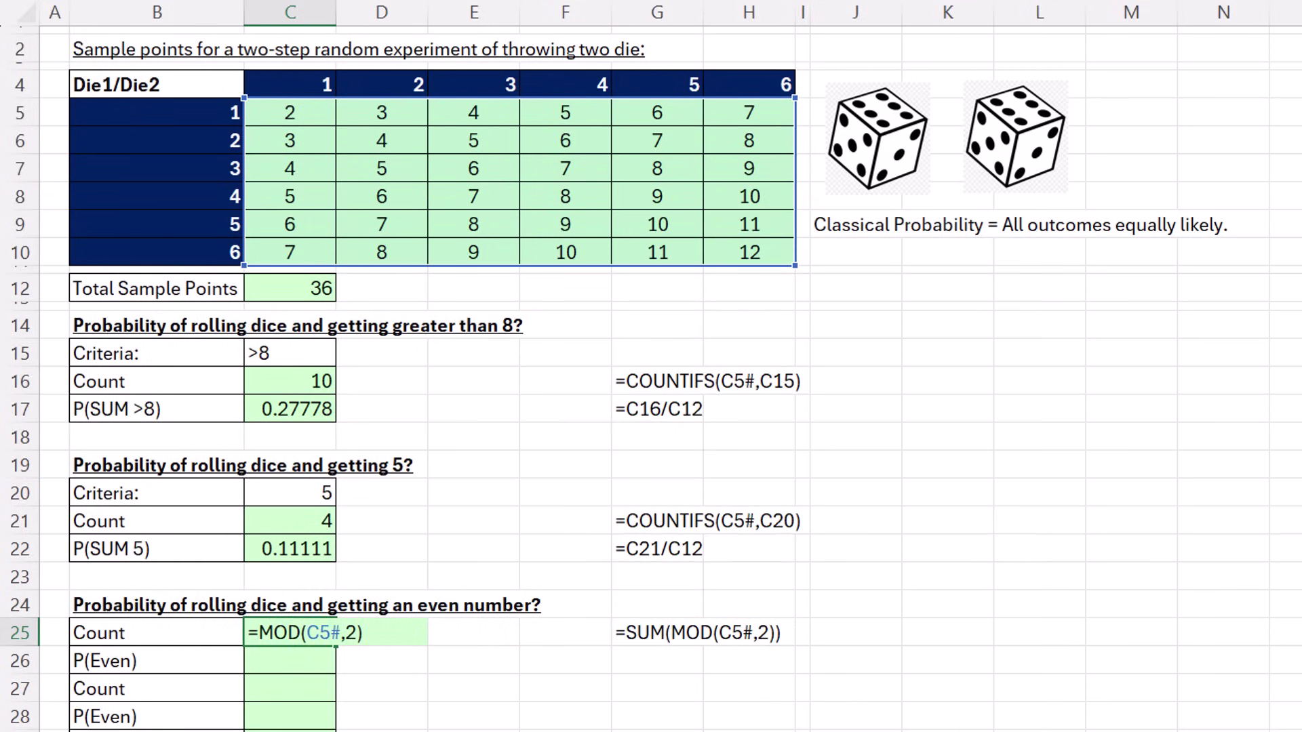
# Step: Compare the MOD remainders in C25 with 0, preview the logical results, and enclose the comparison in parentheses
pyautogui.write('=0')
pyautogui.moveTo(331, 631); pyautogui.dragTo(259, 631)
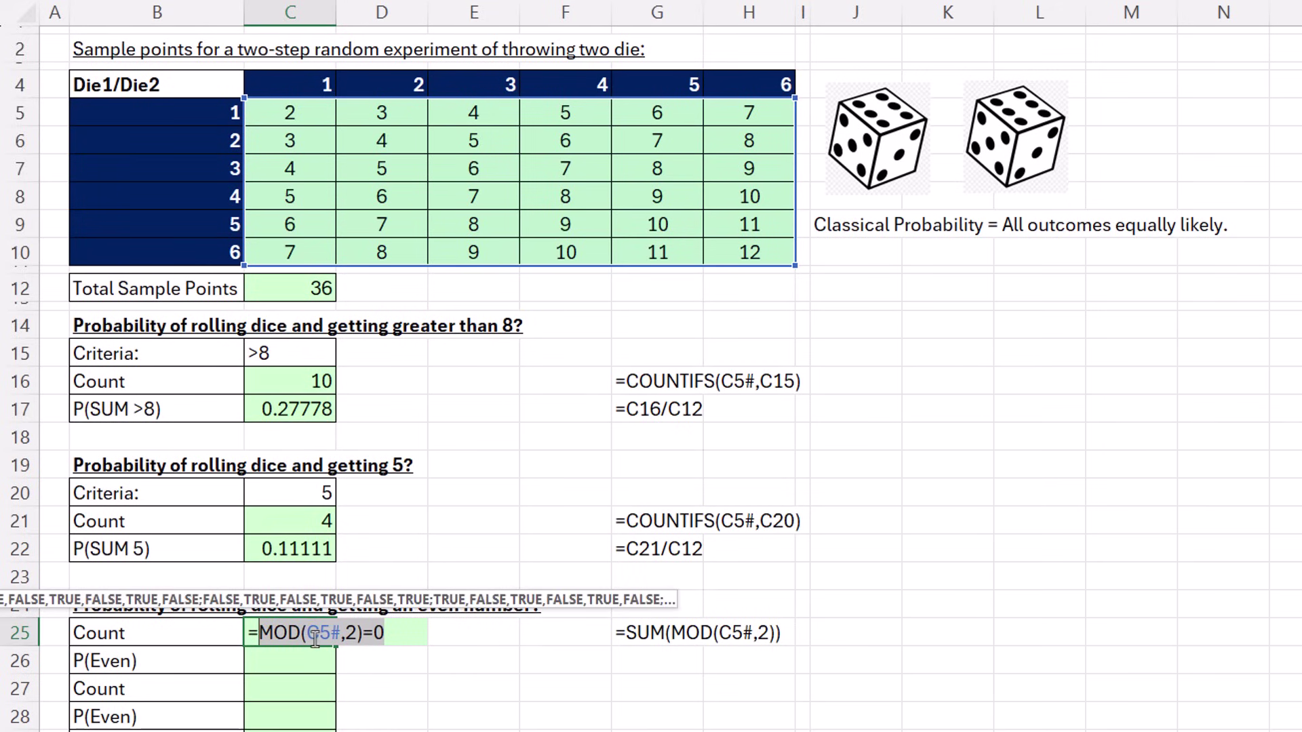
pyautogui.click(257, 635)
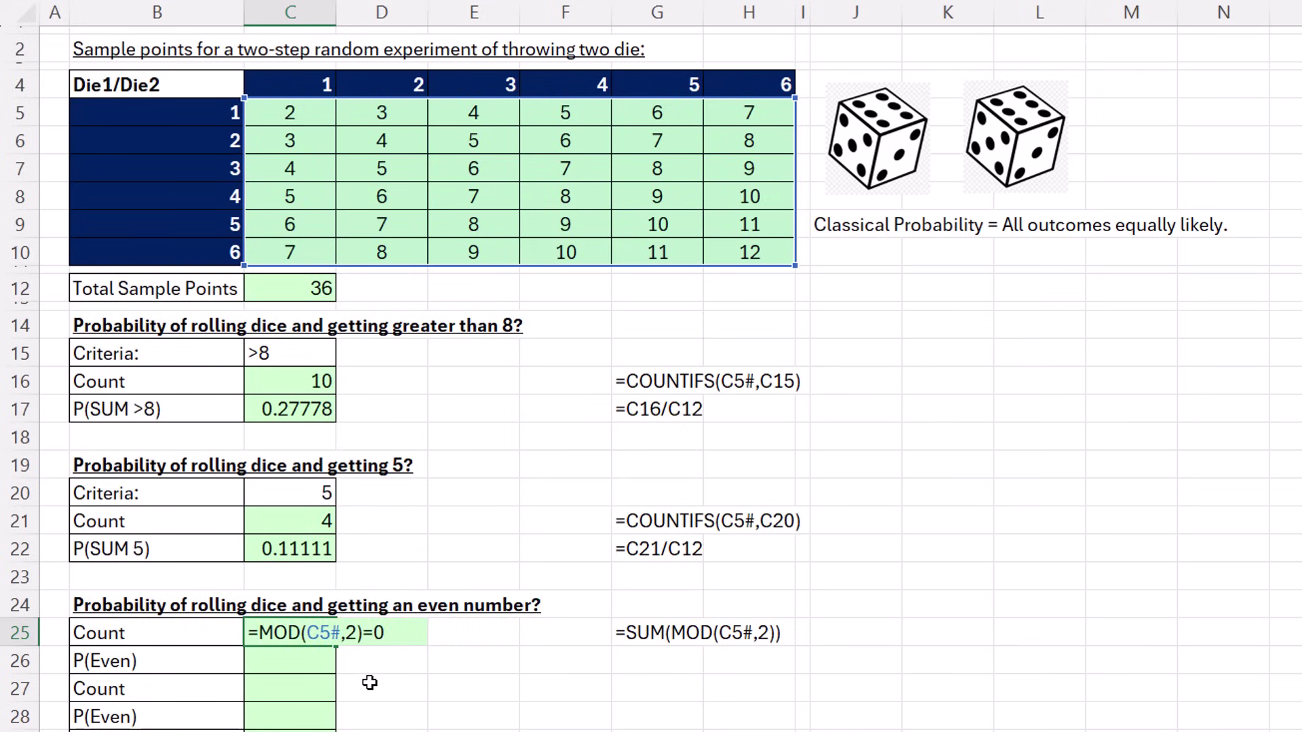
pyautogui.write('(')
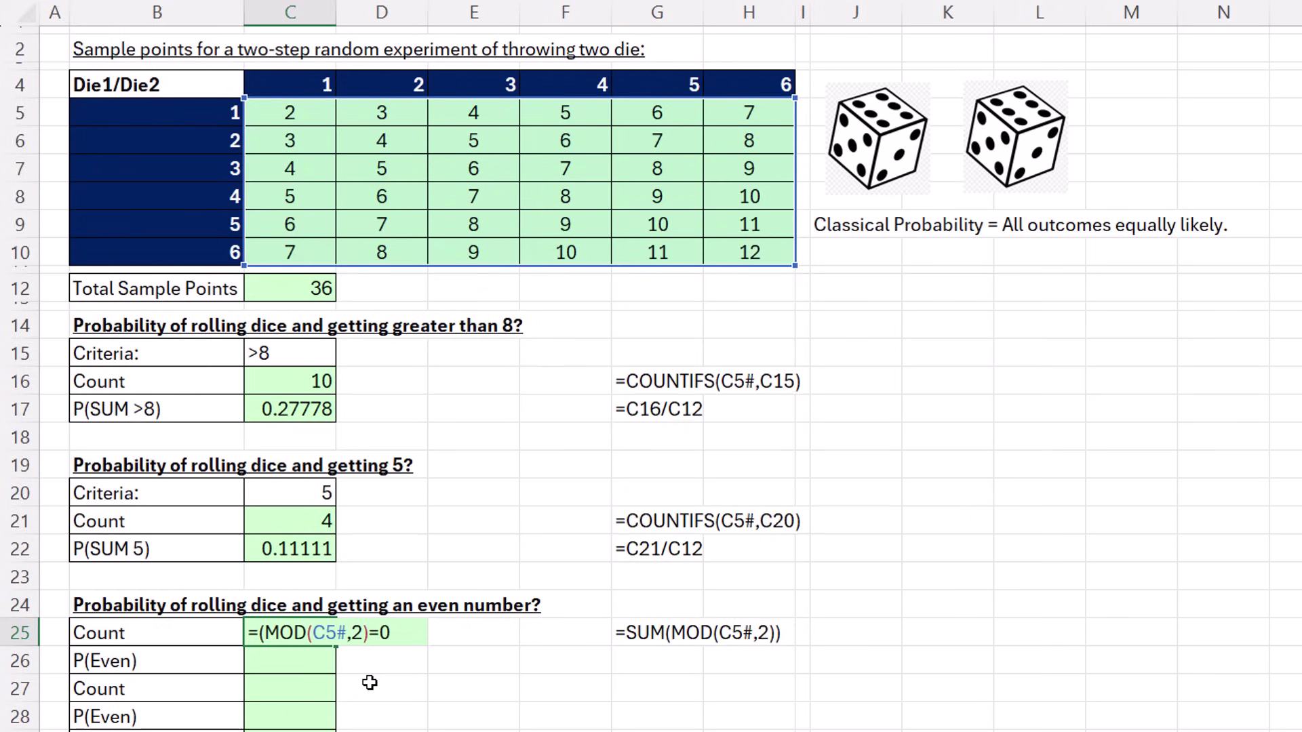
pyautogui.click(404, 633)
pyautogui.write(')')
# Step: Try adding +0 to the parenthesized comparison in C25, preview the result, and remove the +0
pyautogui.write('+0')
pyautogui.moveTo(419, 633); pyautogui.dragTo(162, 618)
pyautogui.click(424, 634)
pyautogui.press('BackSpace')
pyautogui.press('BackSpace')
# Step: Convert the comparison to numbers with a double negative and total it with SUM, completing =SUM(--(MOD(C5#,2)=0)) in C25
pyautogui.click(260, 630)
pyautogui.write('--')
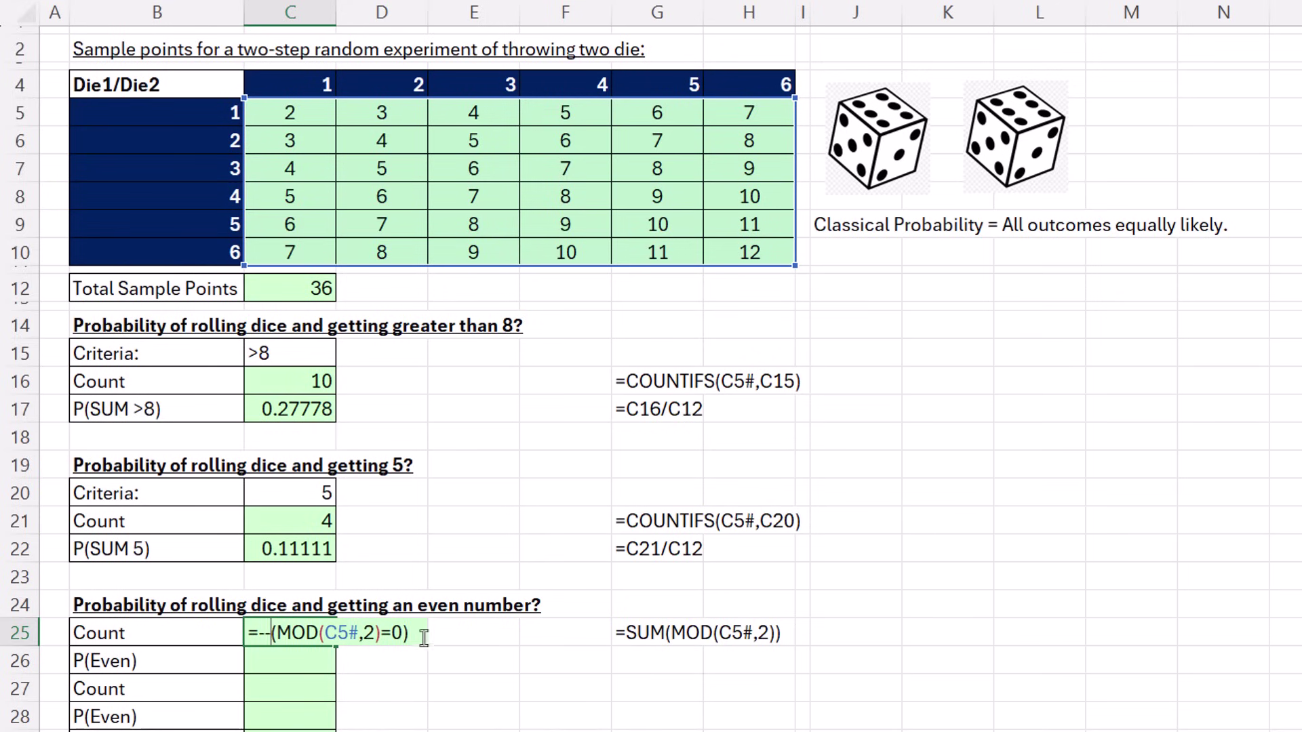
pyautogui.moveTo(409, 634); pyautogui.dragTo(259, 647)
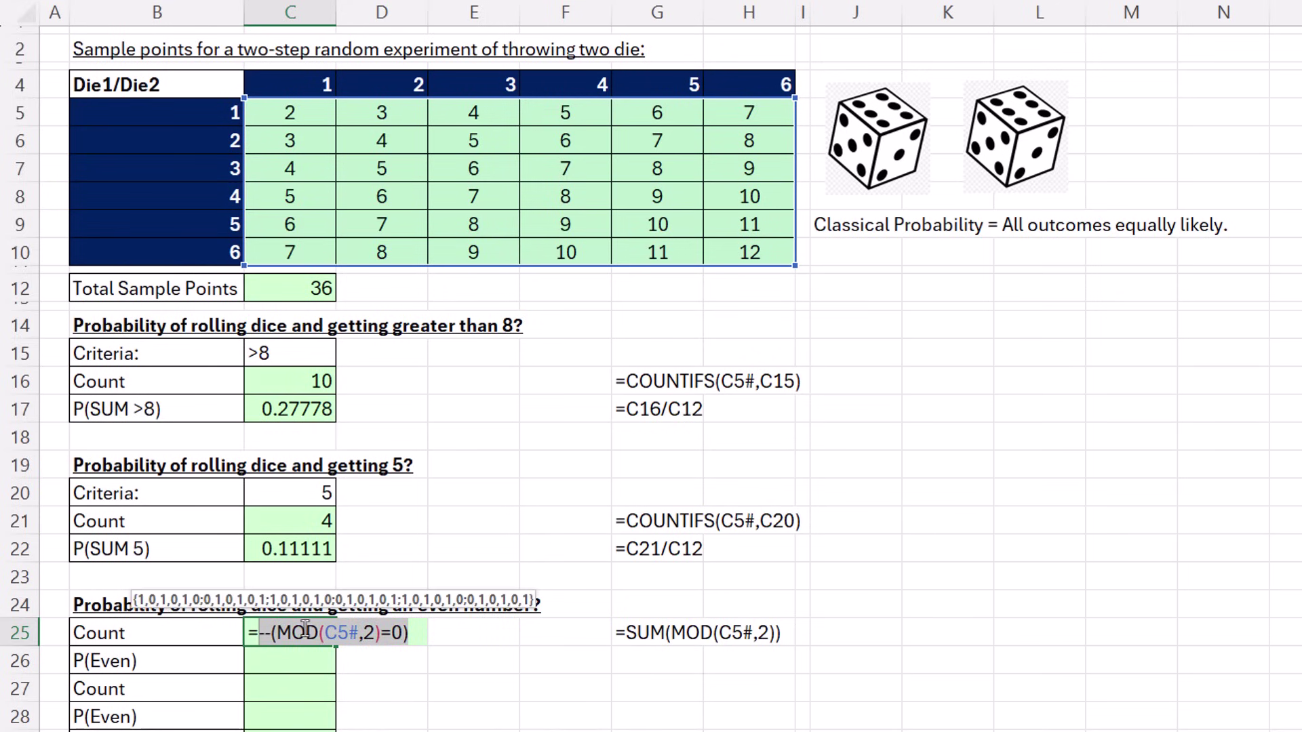
pyautogui.click(255, 641)
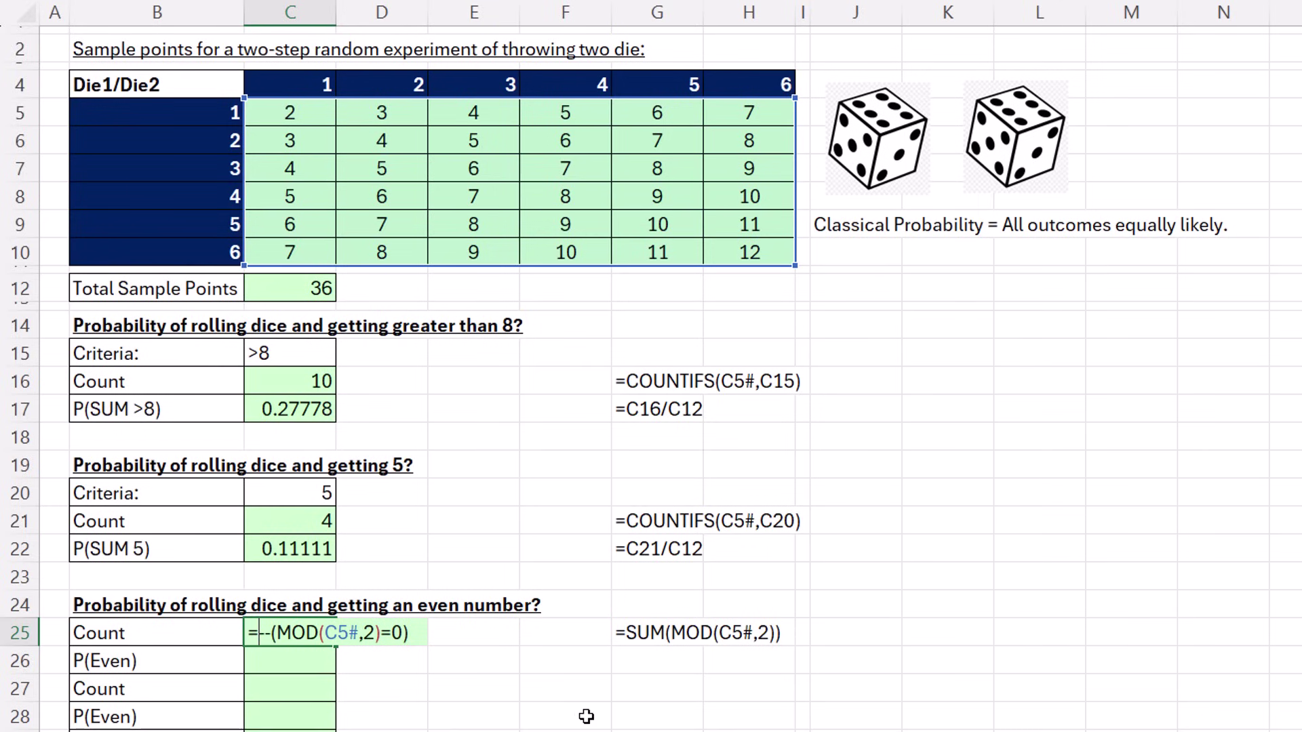
pyautogui.write('SUM(')
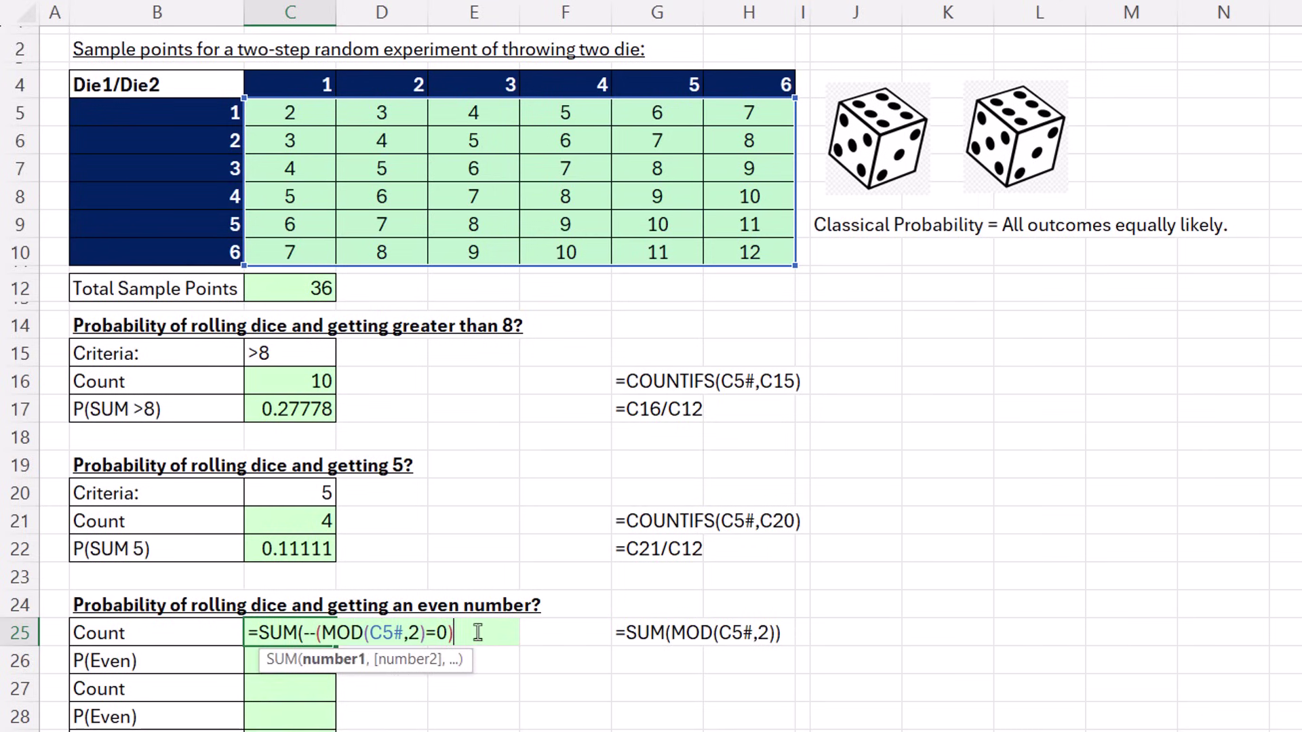
pyautogui.write(')')
pyautogui.hotkey('ctrl', 'Return')
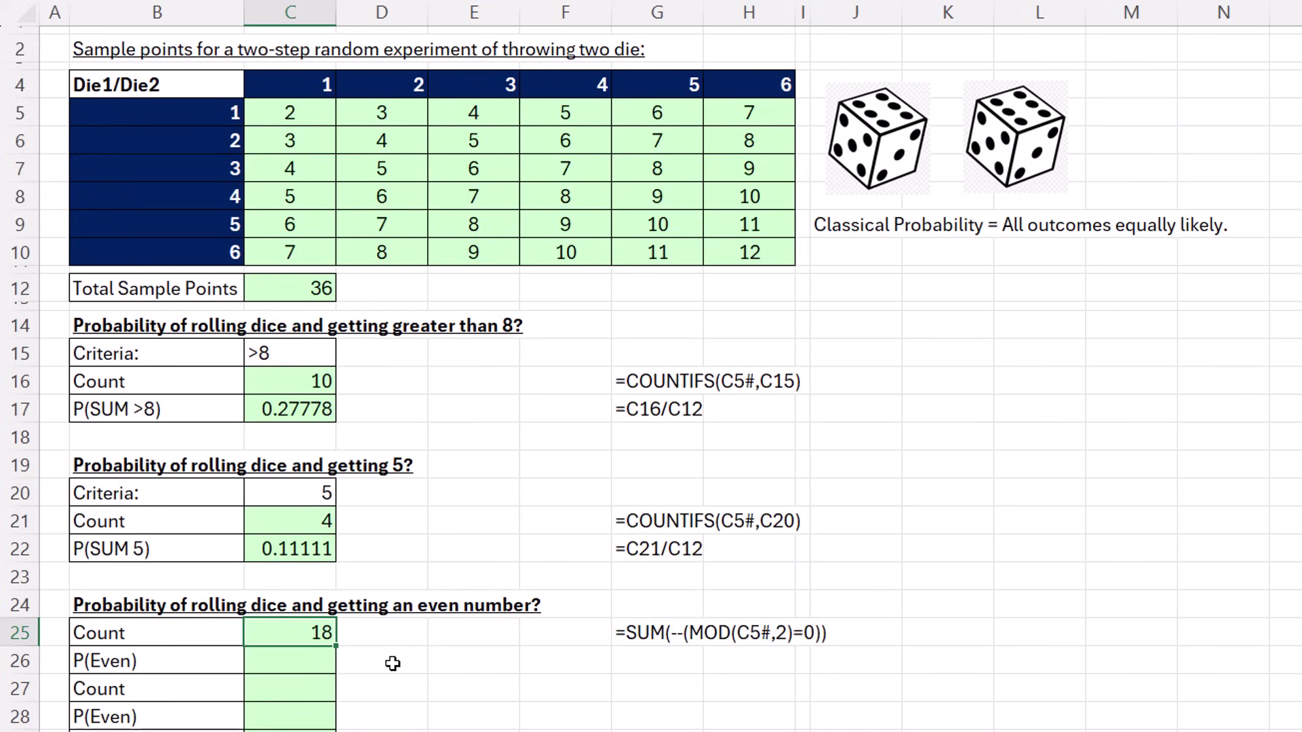
# Step: Calculate the probability P(Even) in C26 by dividing the count by the total sample points with =C25/C12
pyautogui.click(320, 664)
pyautogui.write('=')
pyautogui.press('Up')
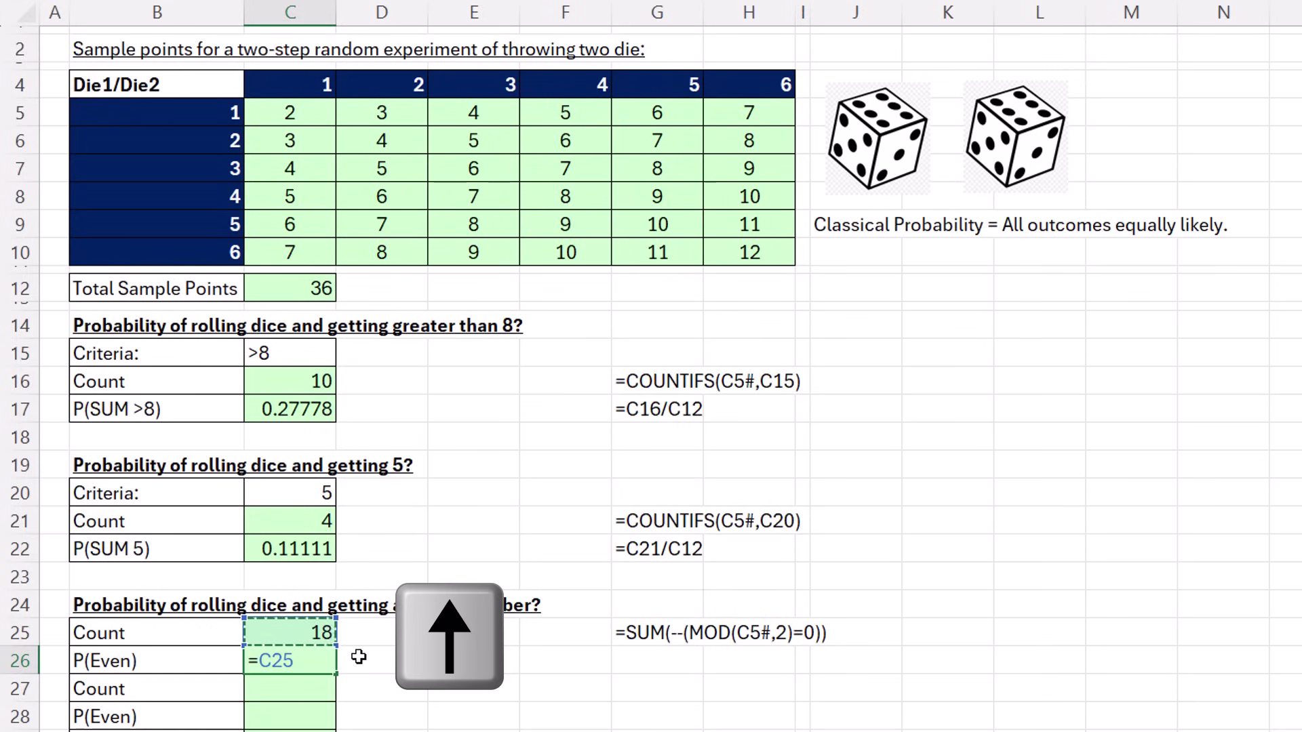
pyautogui.write('/')
pyautogui.press('Up')
pyautogui.press('Up')
pyautogui.press('Up')
pyautogui.press('Up')
pyautogui.press('Up')
pyautogui.press('Up')
pyautogui.press('Up')
pyautogui.press('Up')
pyautogui.press('Up')
pyautogui.press('Up')
pyautogui.press('Up')
pyautogui.press('Up')
pyautogui.press('Up')
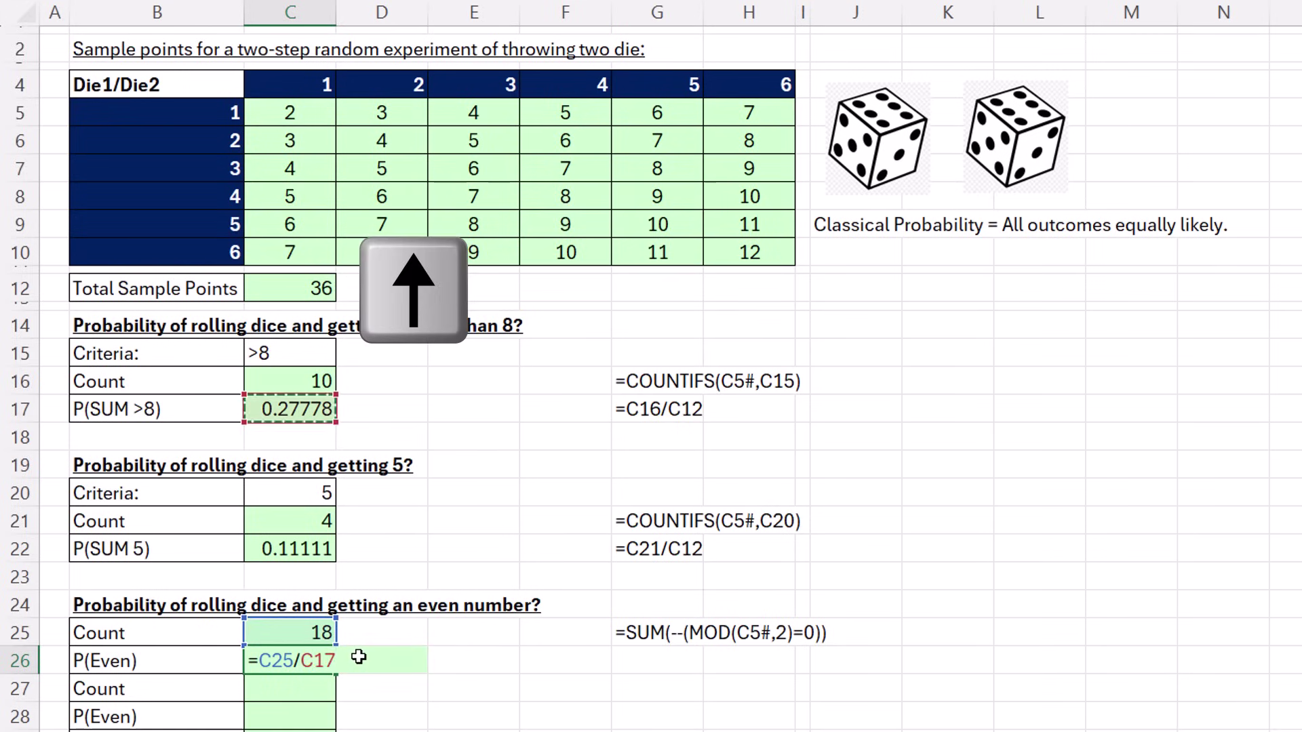
pyautogui.press('Return')
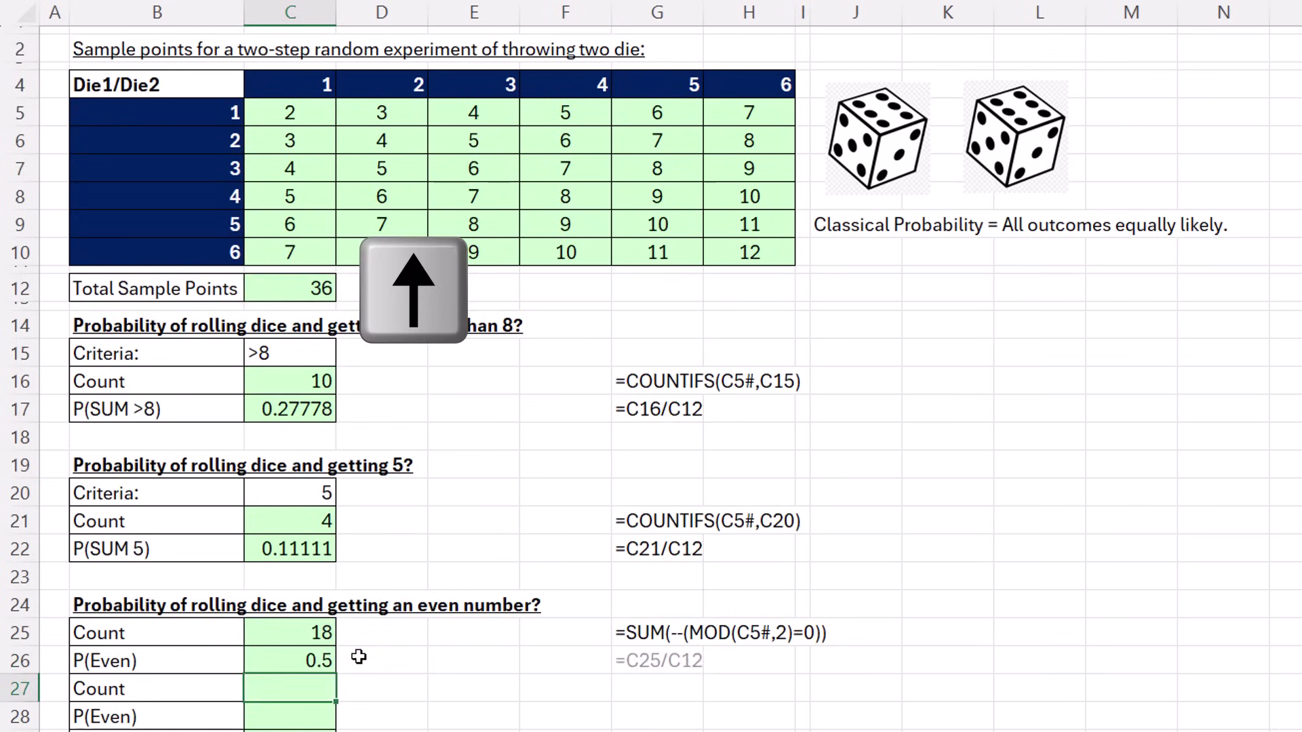
# Step: Generate a sequence of even numbers from C27 with =SEQUENCE(C12/2,,2,2) and look over the spilled values
pyautogui.write('=SEQUENCE(')
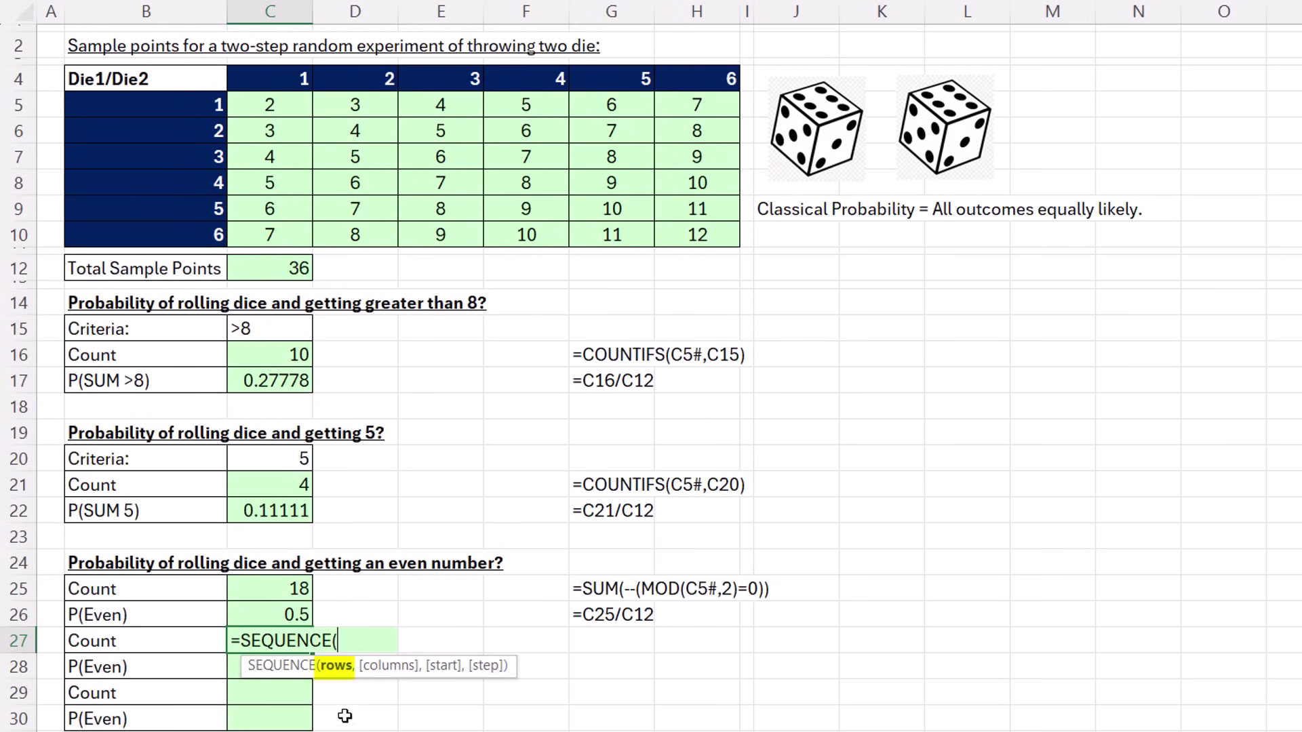
pyautogui.click(281, 273)
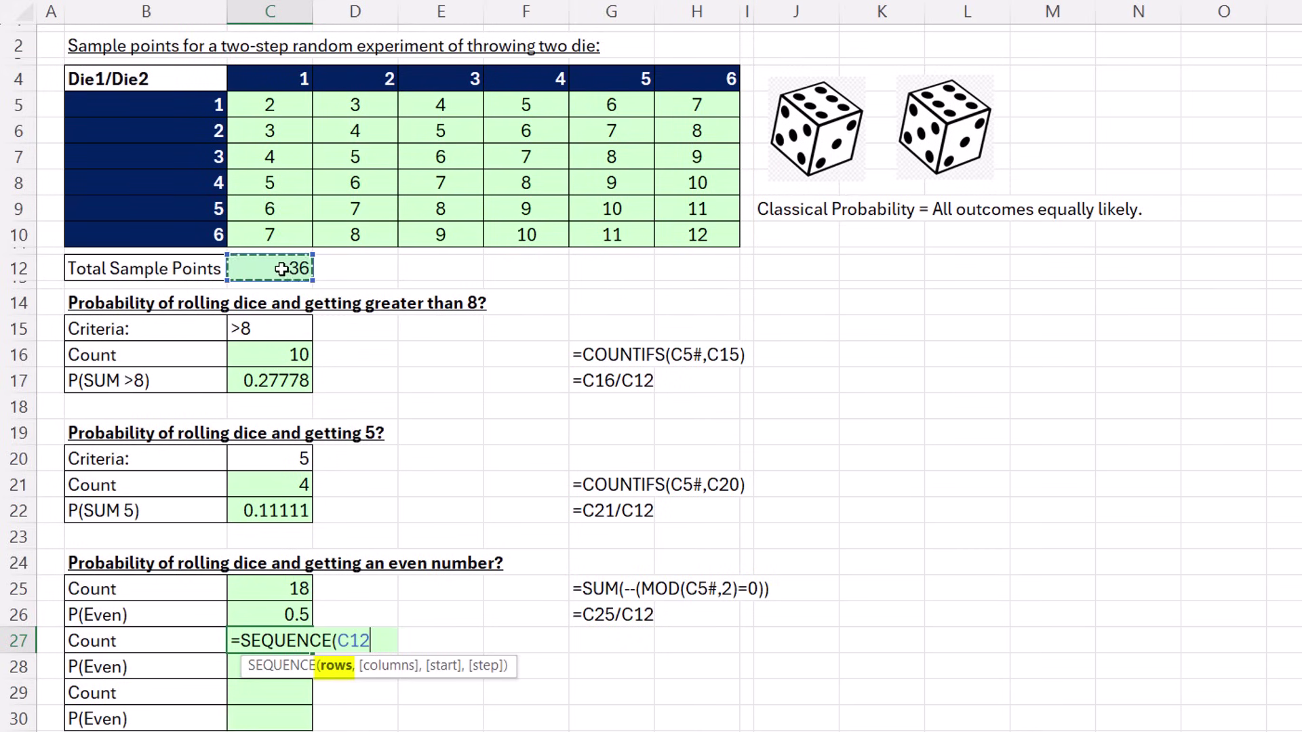
pyautogui.write('/2,,')
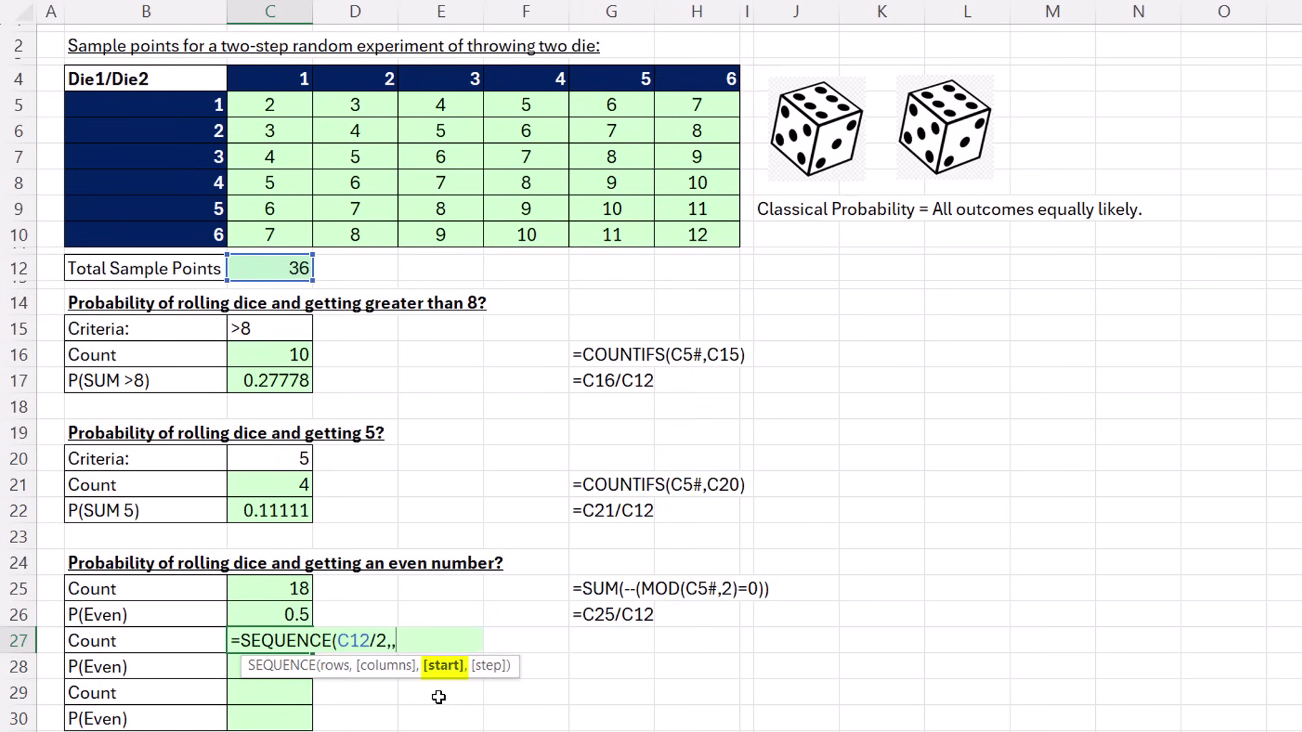
pyautogui.write('2,')
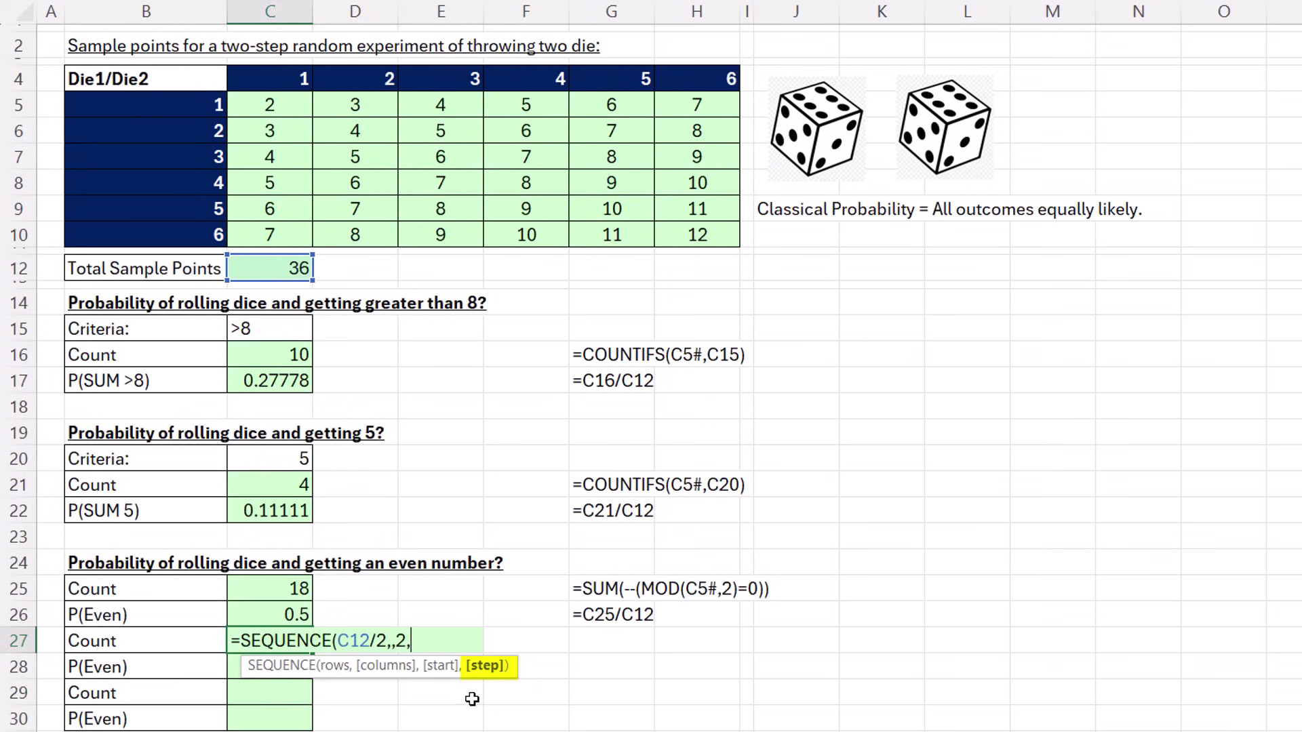
pyautogui.write('2)')
pyautogui.hotkey('ctrl', 'Return')
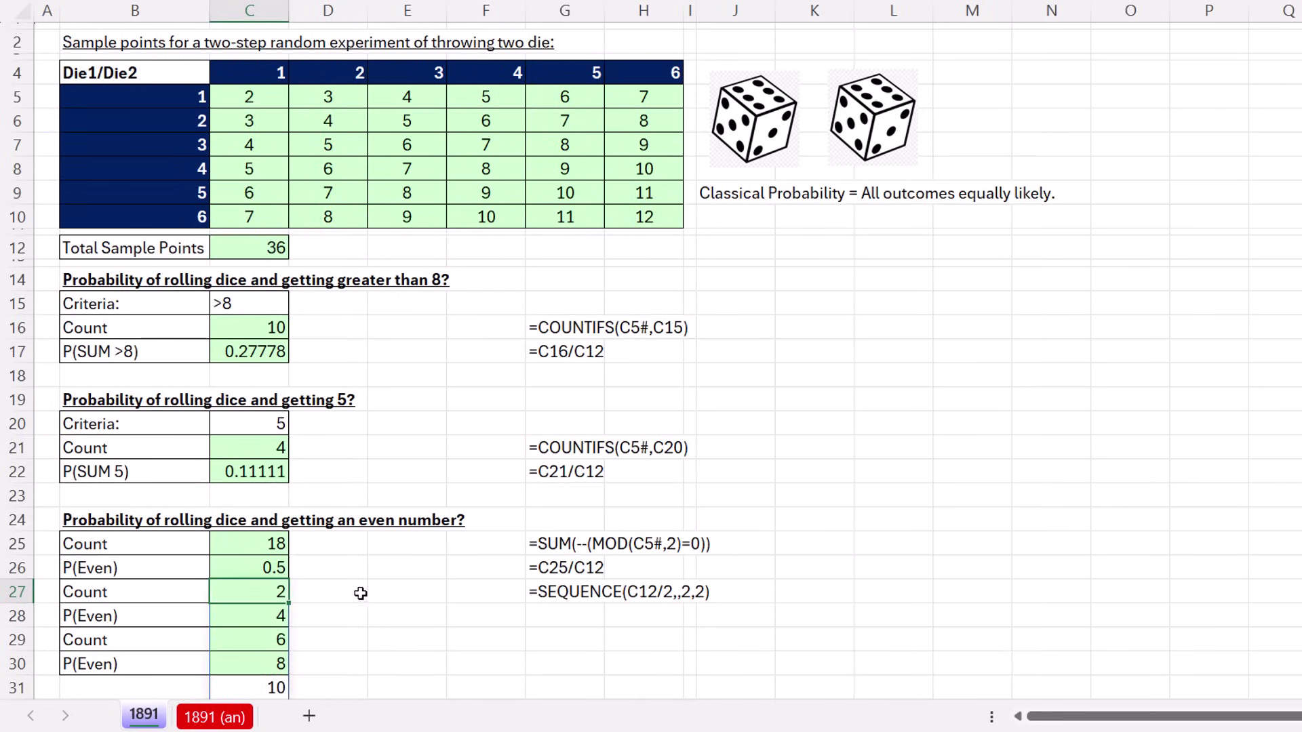
pyautogui.scroll(-6, 360, 593)
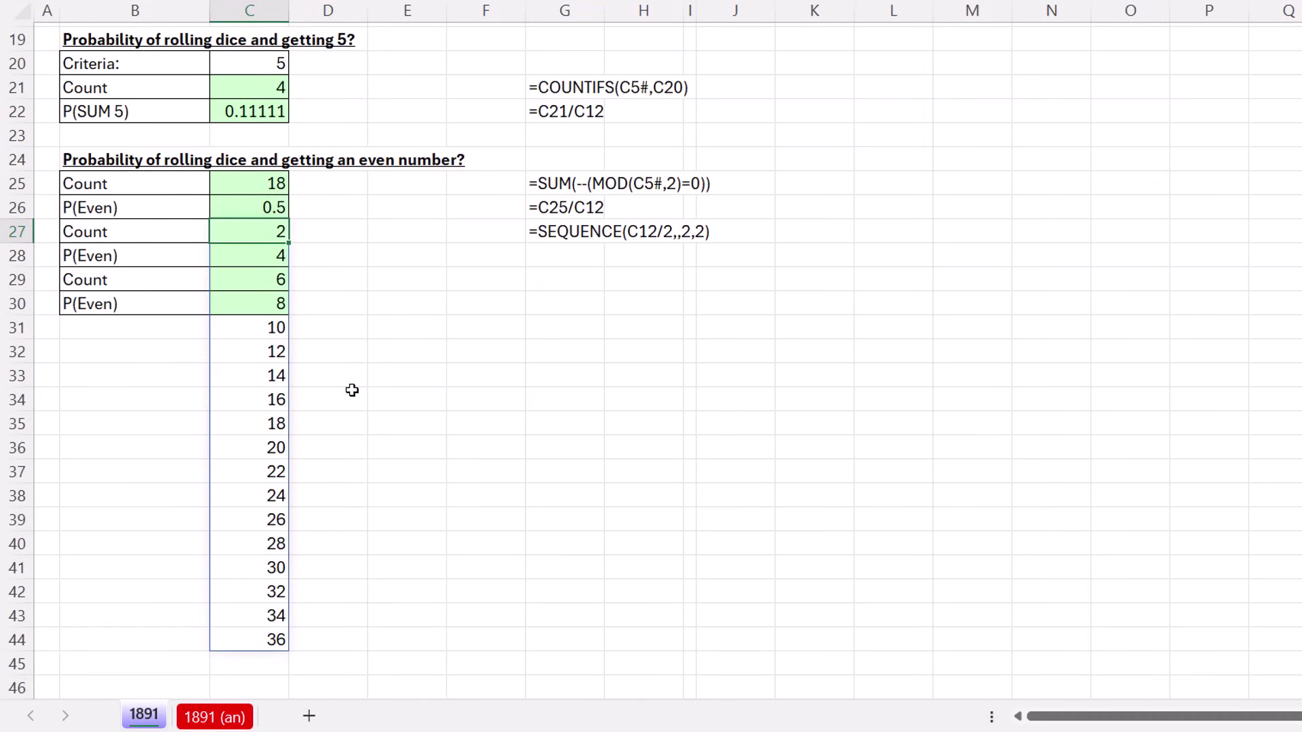
pyautogui.scroll(3, 344, 602)
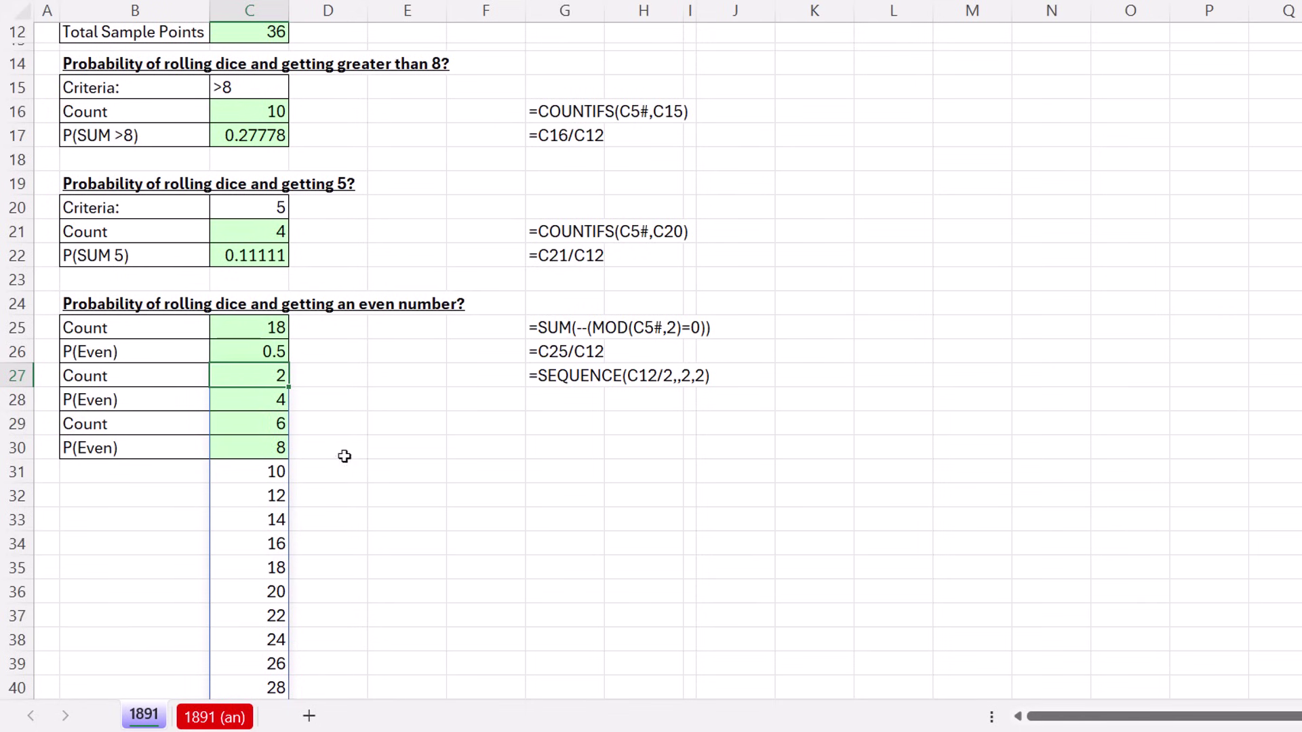
# Step: Wrap the sequence in C27 in COUNT so the formula is =COUNT(SEQUENCE(C12/2,,2,2))
pyautogui.press('F2')
pyautogui.press('Home')
pyautogui.press('Right')
pyautogui.write('COUNT')
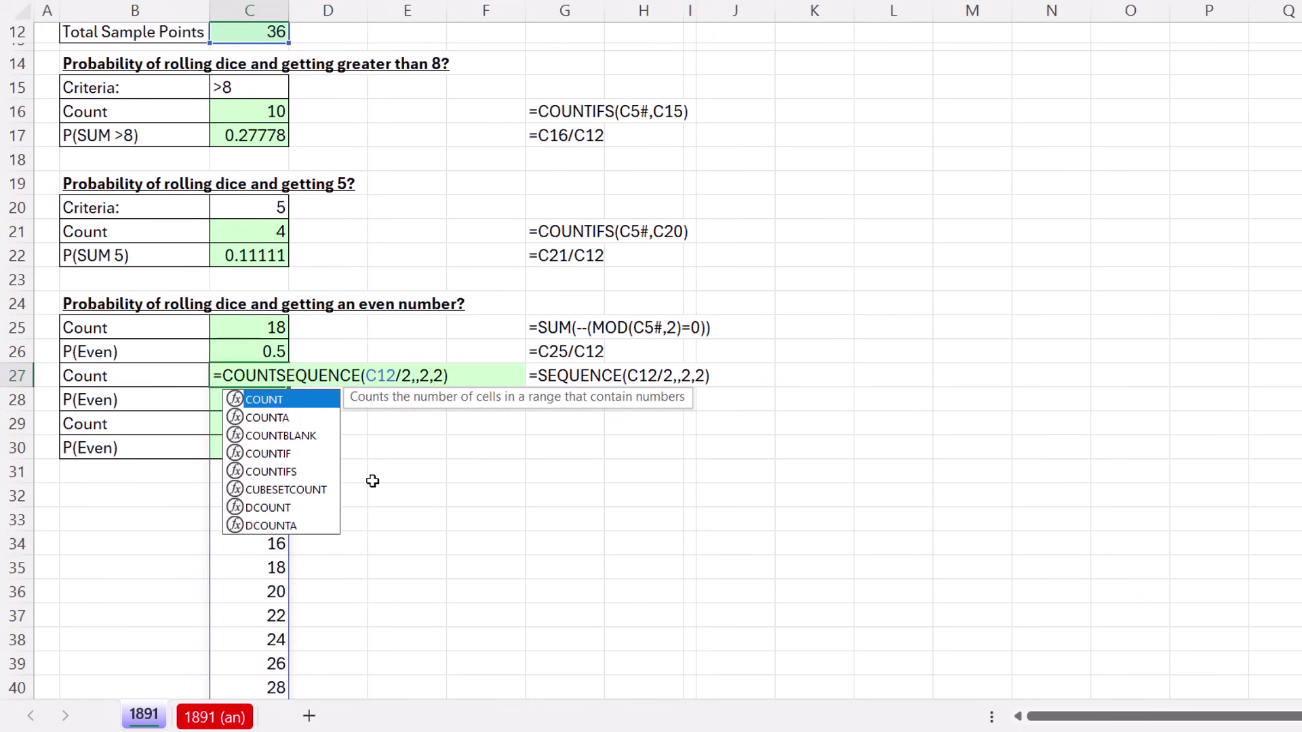
pyautogui.write('(')
pyautogui.click(473, 375)
pyautogui.write(')')
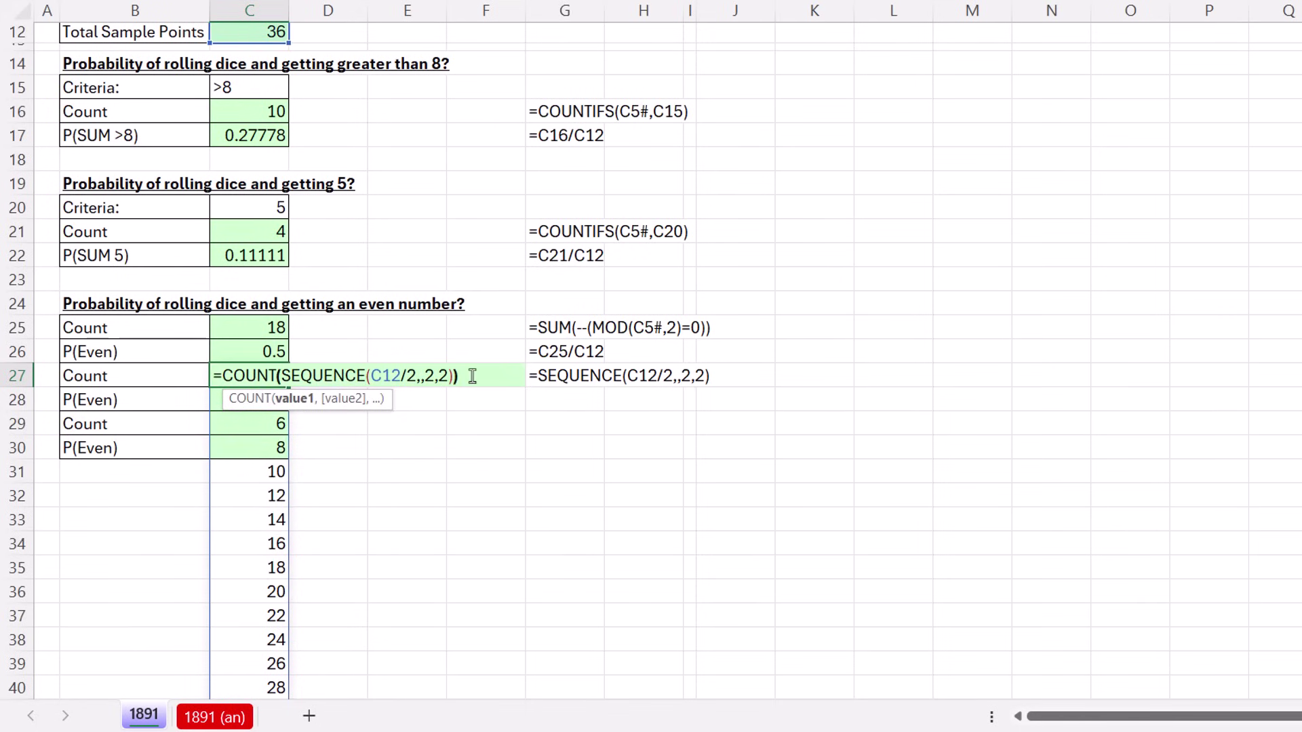
pyautogui.press('Return')
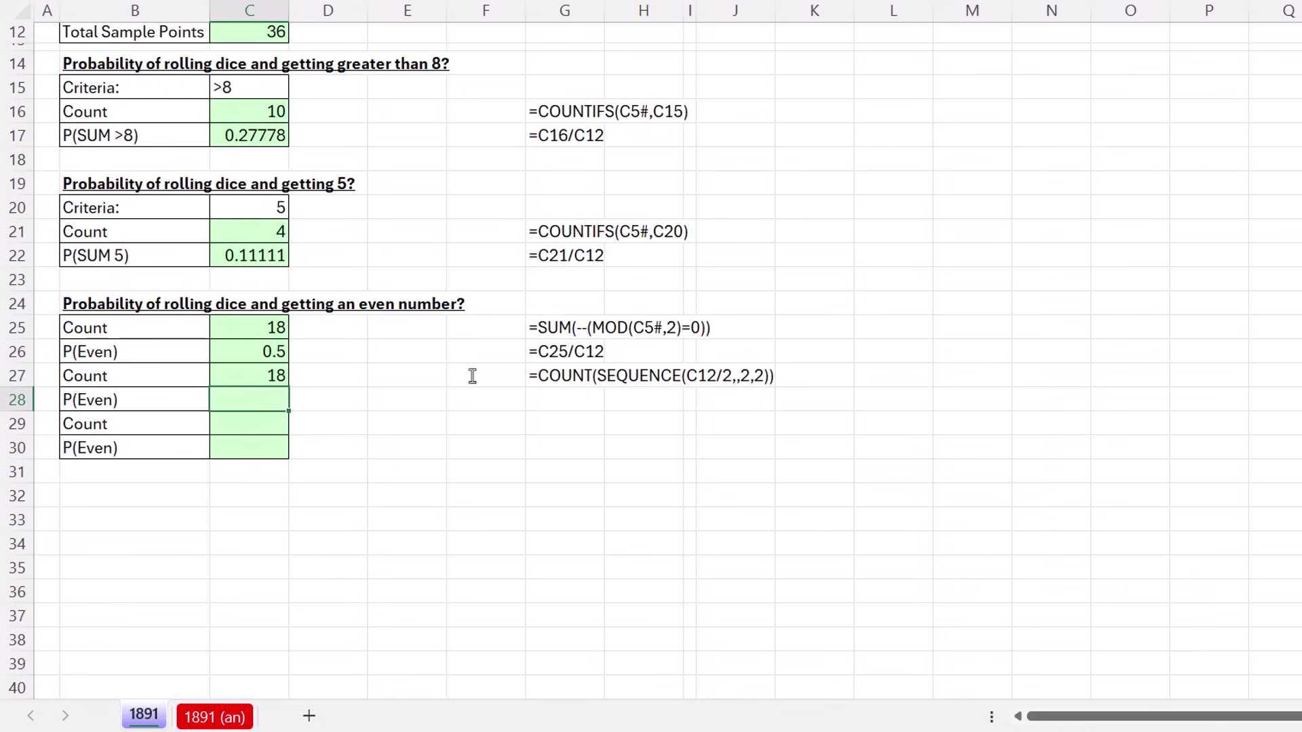
# Step: Calculate the second P(Even) in C28 by dividing the sequence-based count by the total sample points with =C27/C12
pyautogui.write('=C27/')
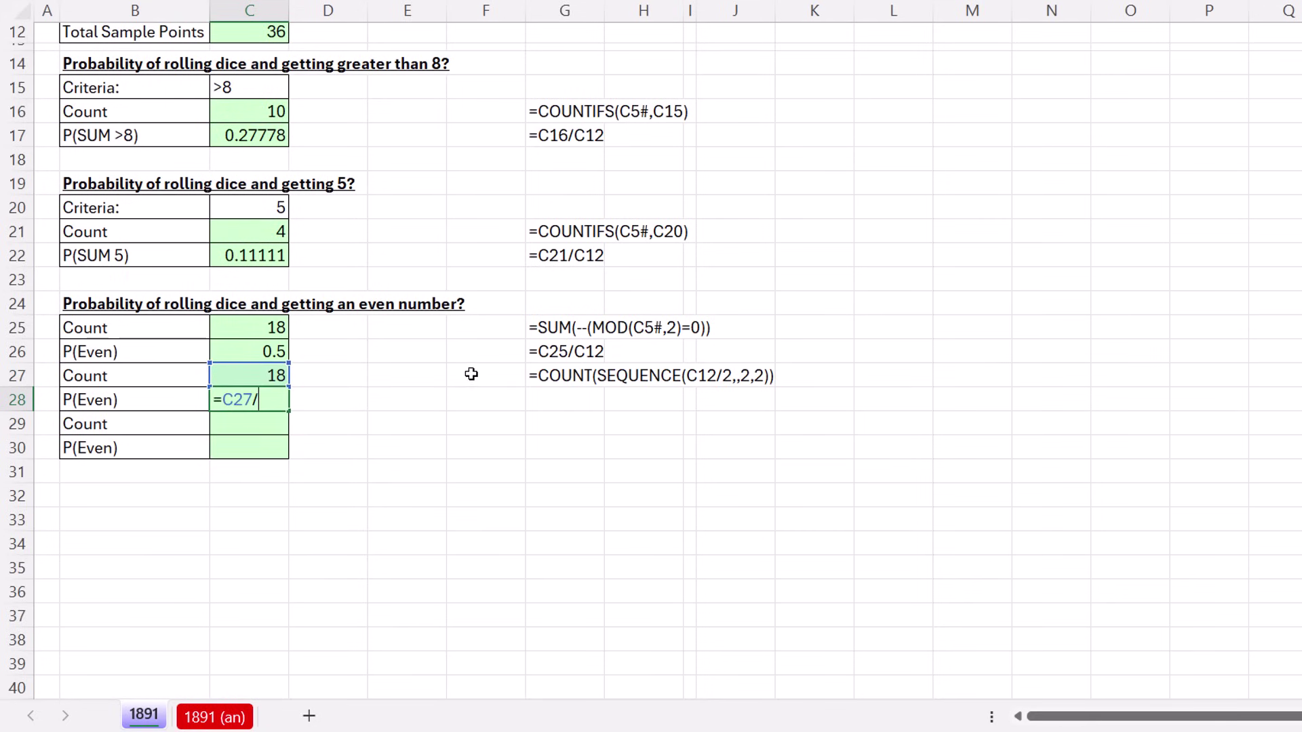
pyautogui.scroll(2, 468, 377)
pyautogui.click(263, 178)
pyautogui.press('Return')
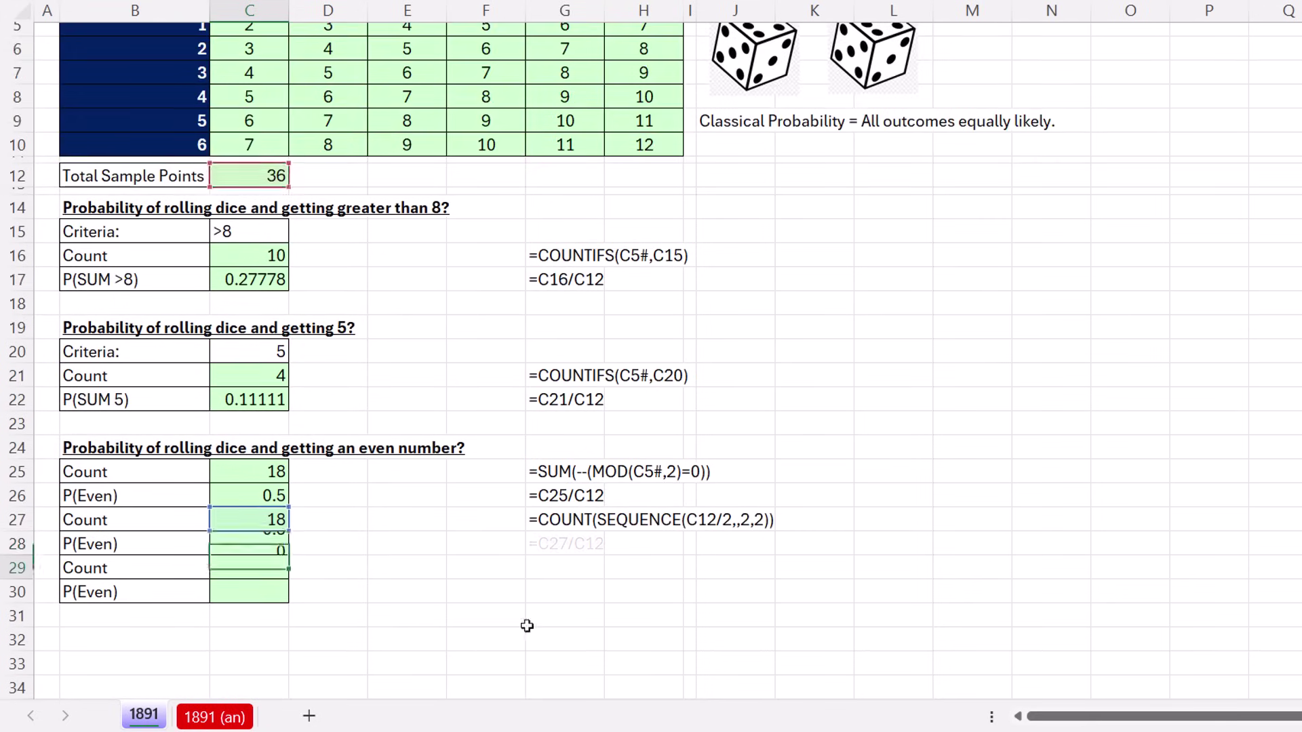